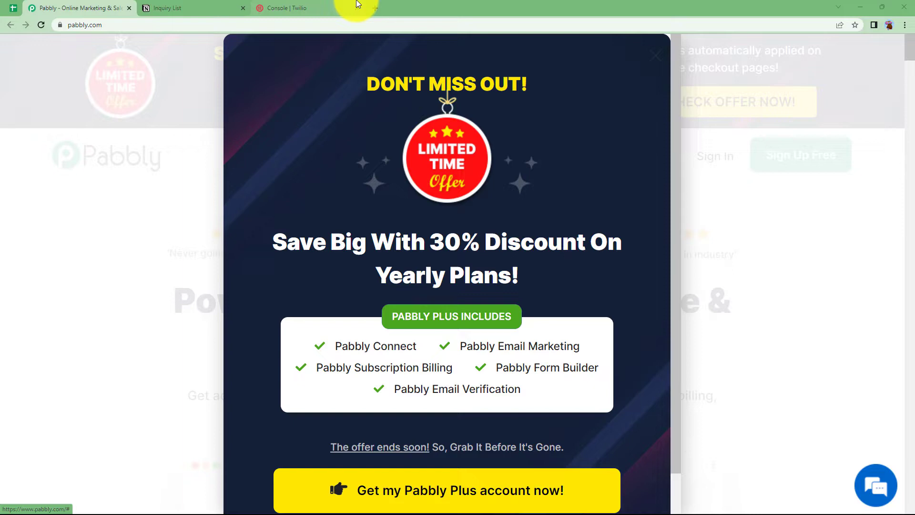
Review the Twilio console and the Notion Inquiry List, then go back to the Pabbly website
left_click(315, 4)
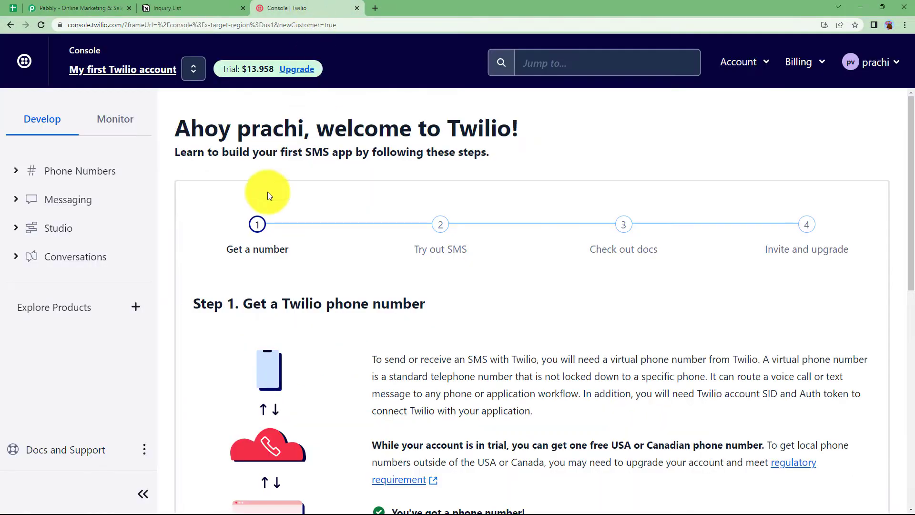
left_click(174, 8)
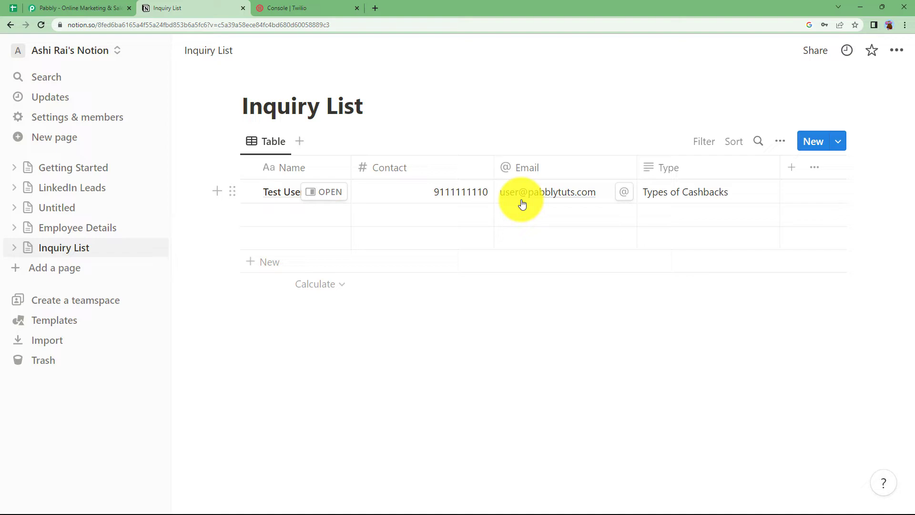
left_click(343, 8)
left_click(186, 9)
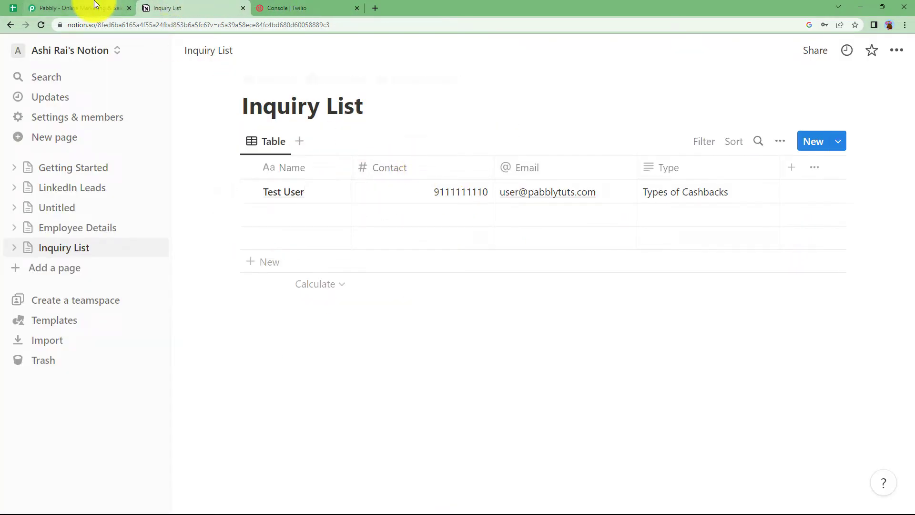
left_click(121, 8)
Dismiss the discount popup and sign in to reach the Pabbly Connect dashboard
left_click(649, 67)
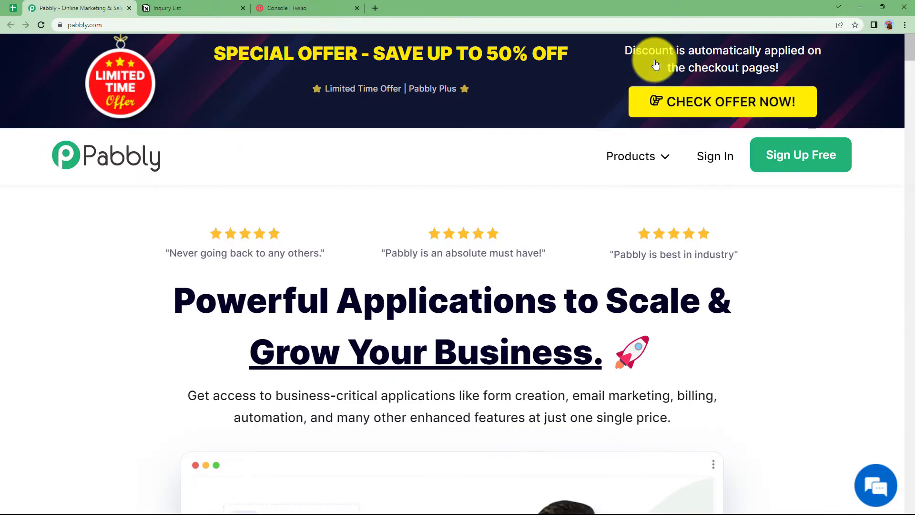
left_click(712, 161)
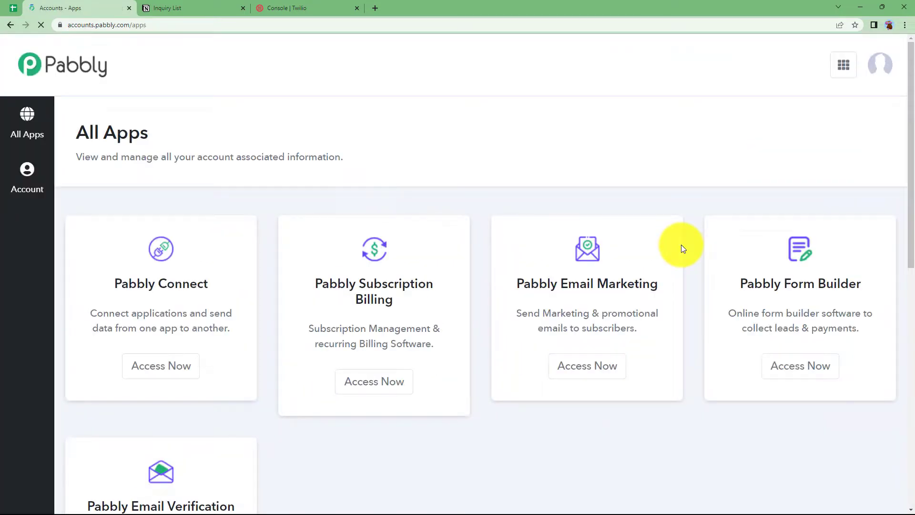
scroll(291, 258, "down", 3)
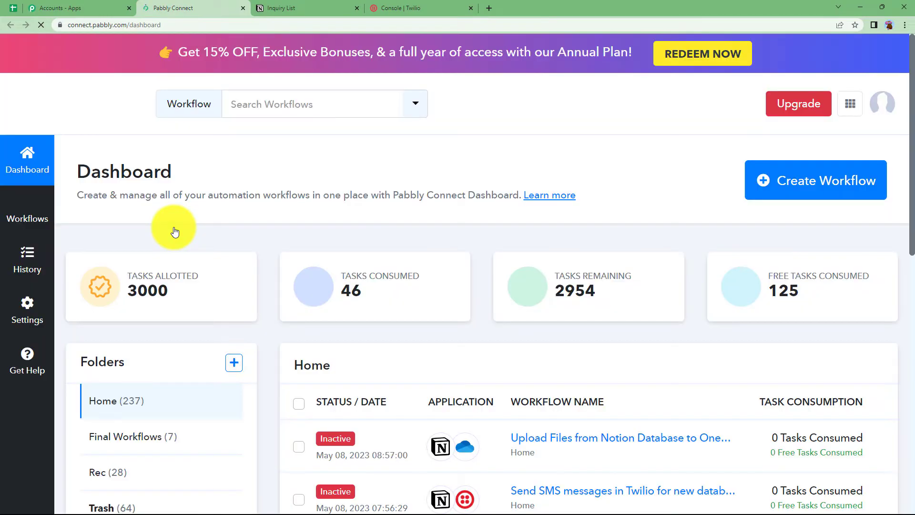
scroll(310, 278, "down", 3)
scroll(313, 278, "up", 3)
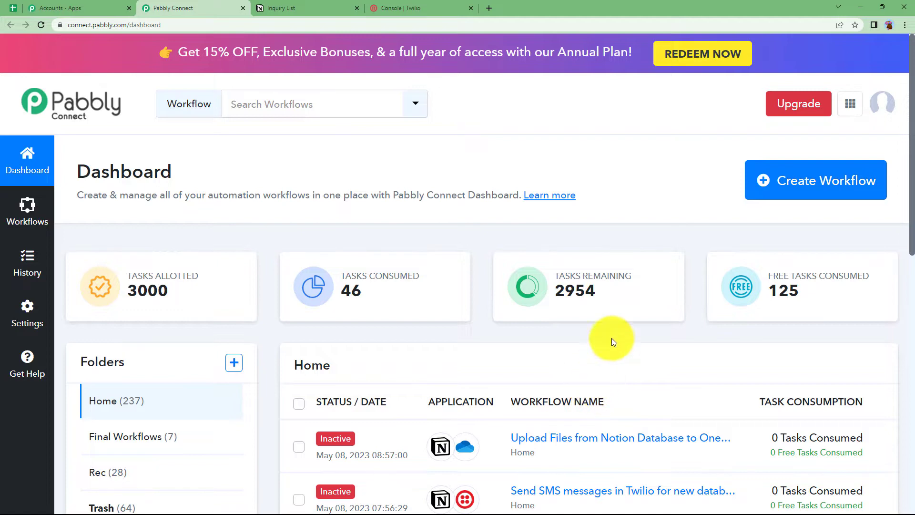
Create a workflow named 'Send SMS messages in Twilio for new Database Items in Notion'
left_click(822, 183)
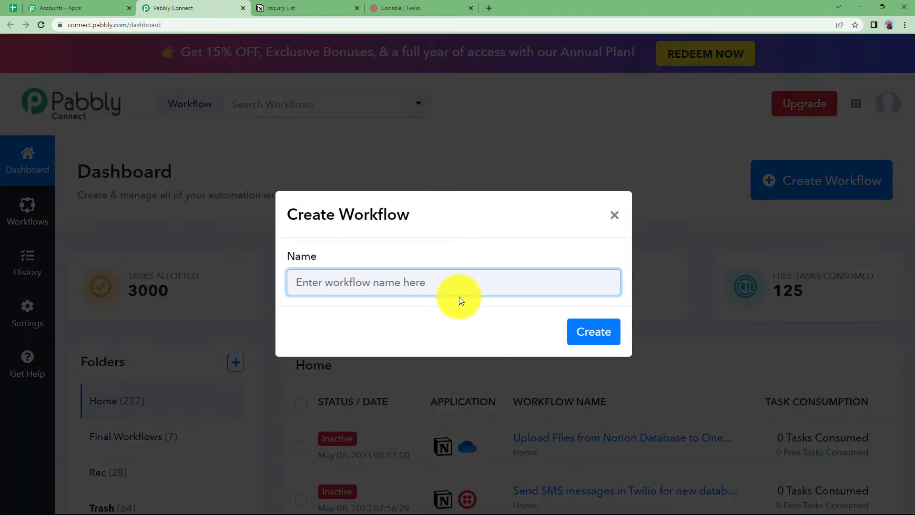
type("Send SMS mes")
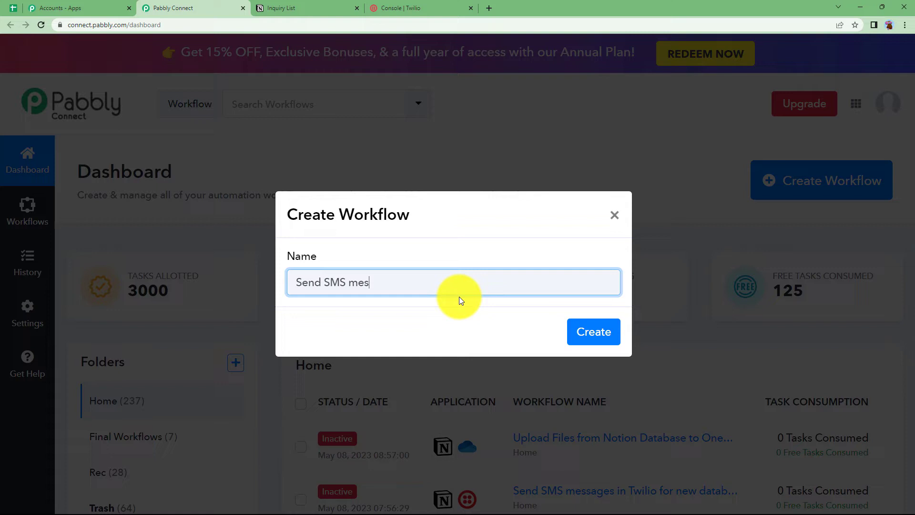
type("sages in Twilio for new Database Items")
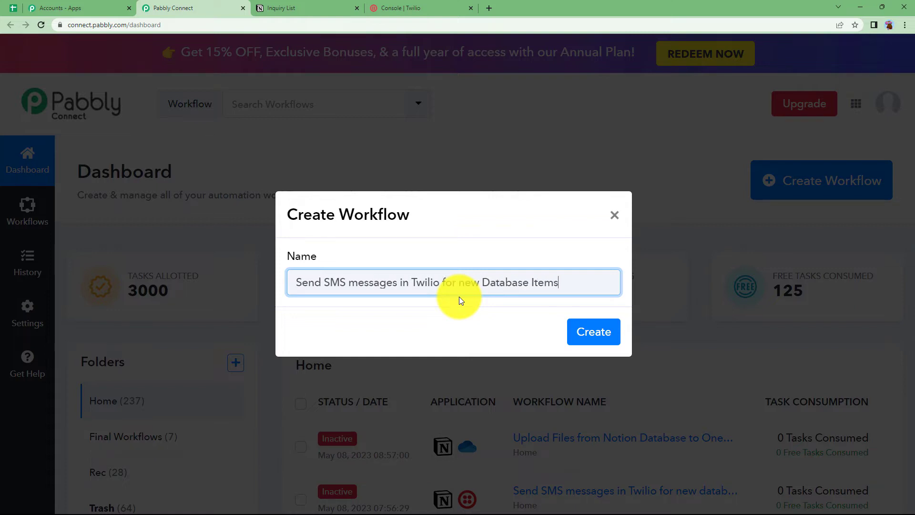
type(" in Notion")
left_click(593, 329)
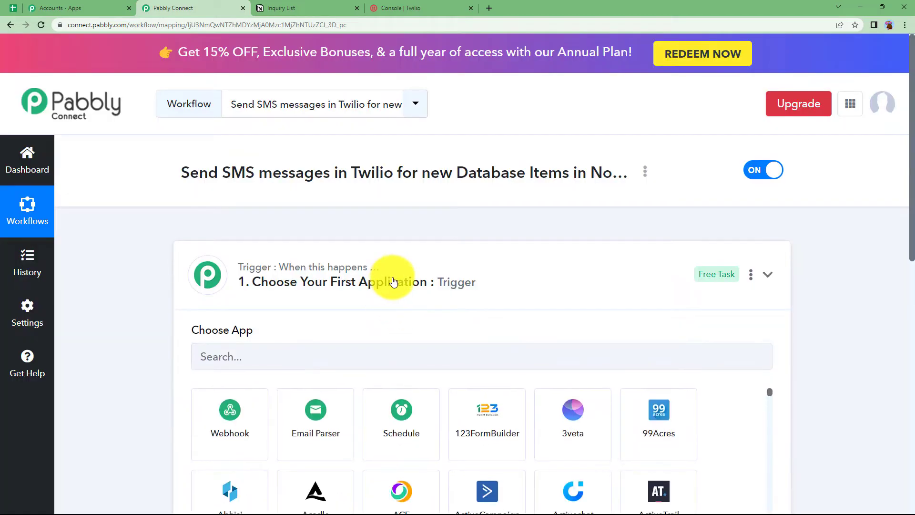
left_click(399, 281)
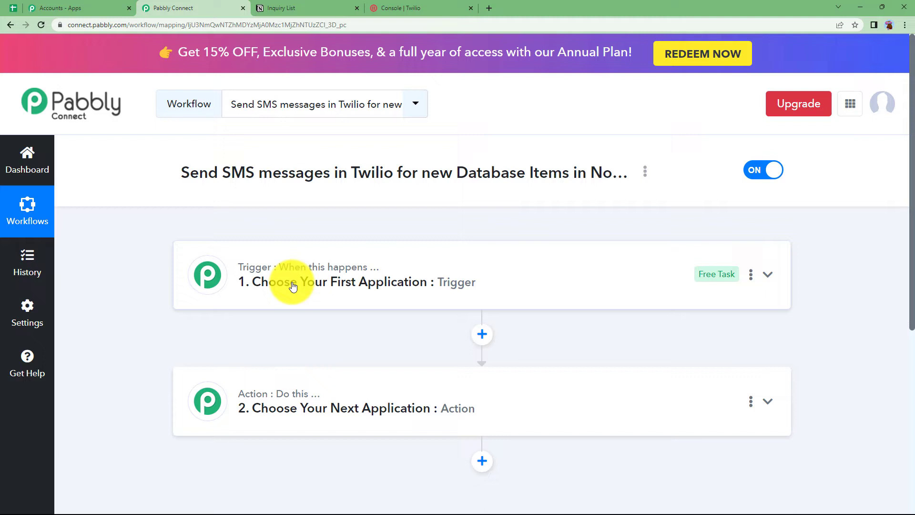
After checking the Notion Inquiry List, expand the workflow's trigger step to show its app chooser
mouse_move(260, 399)
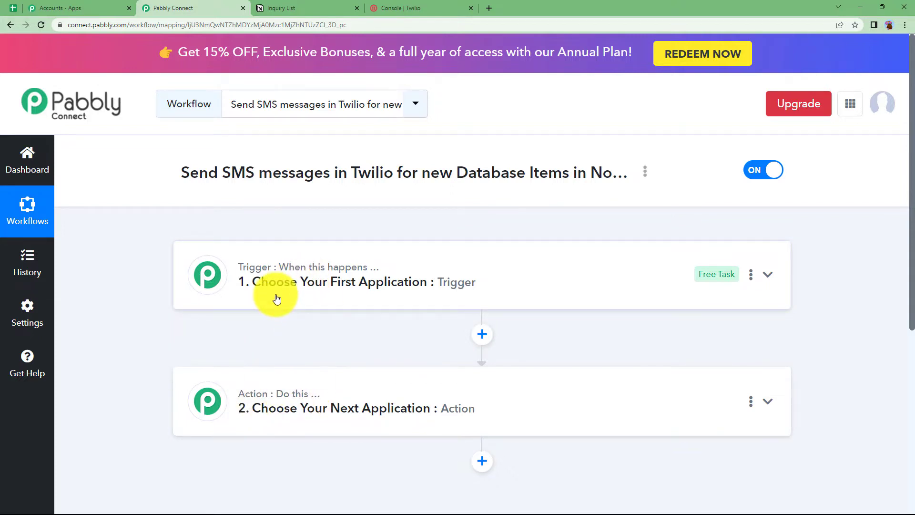
left_click(310, 8)
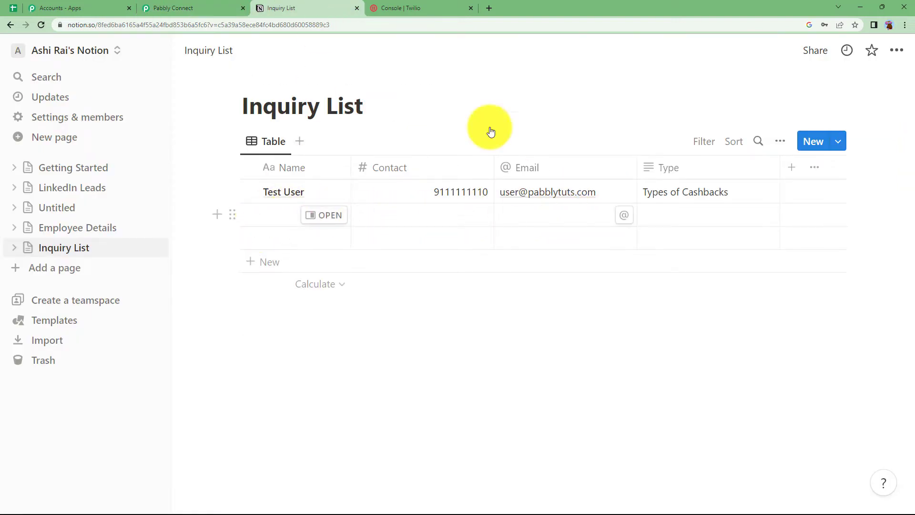
left_click(203, 8)
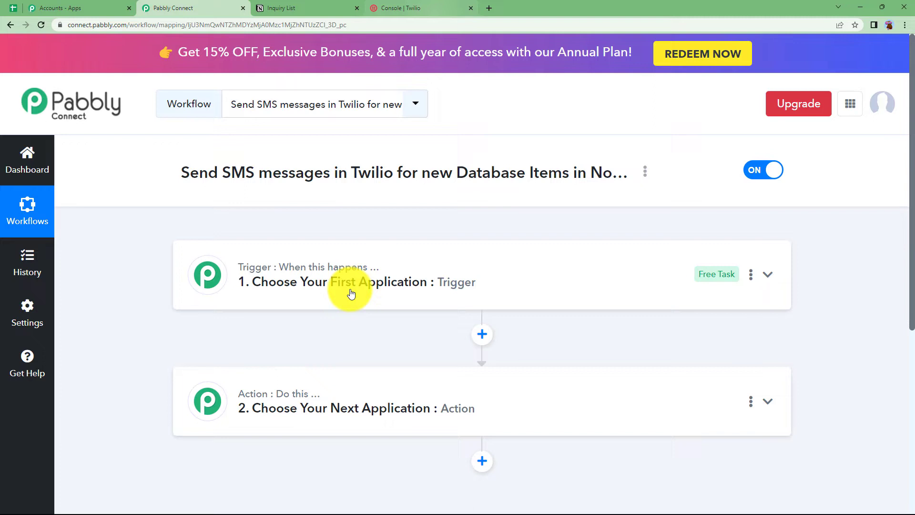
mouse_move(300, 394)
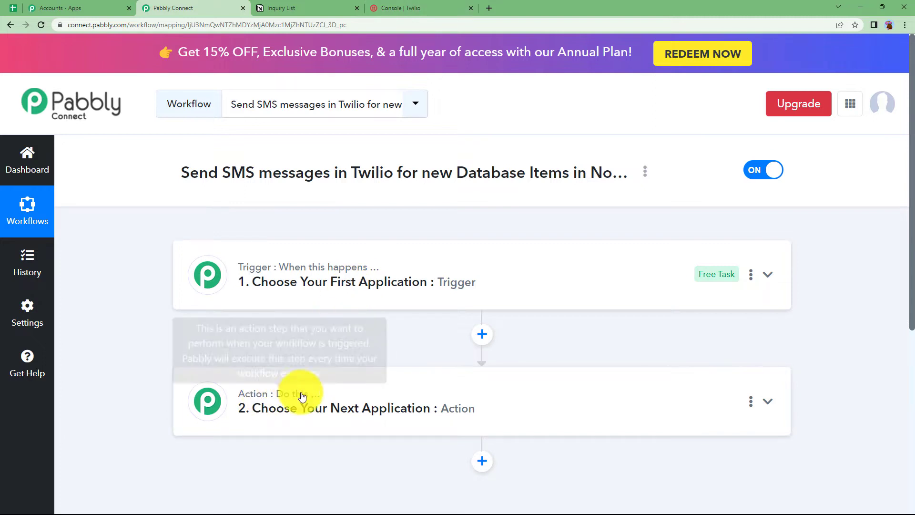
left_click(311, 300)
Choose Notion with the New Database Item trigger event and start adding a new Notion connection
type("n")
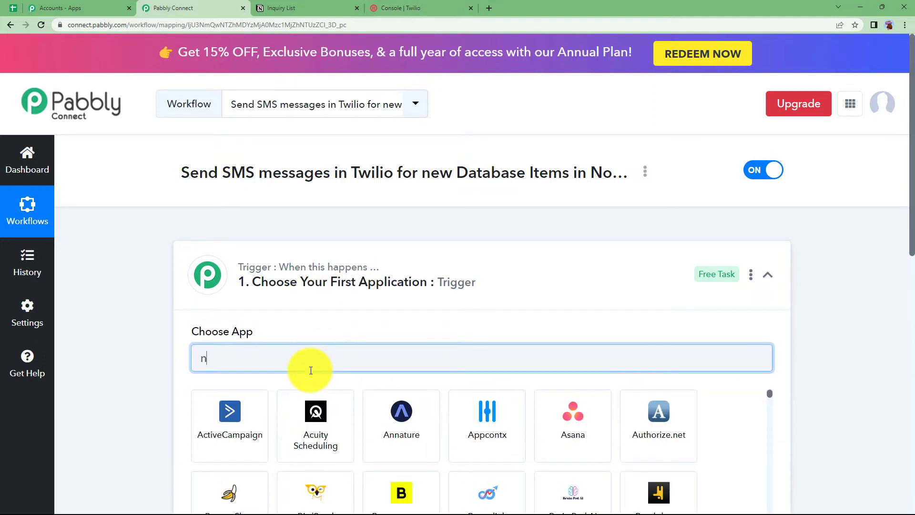
type("otion")
left_click(229, 408)
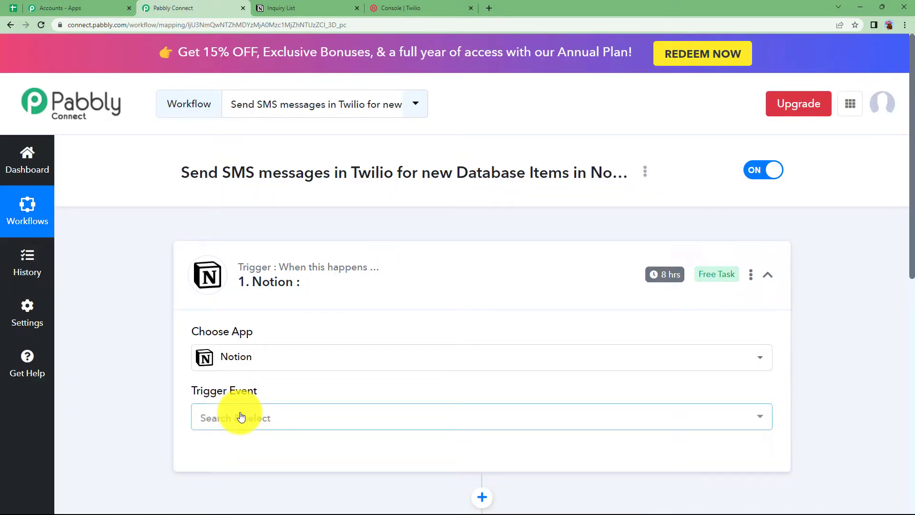
left_click(239, 416)
left_click(277, 296)
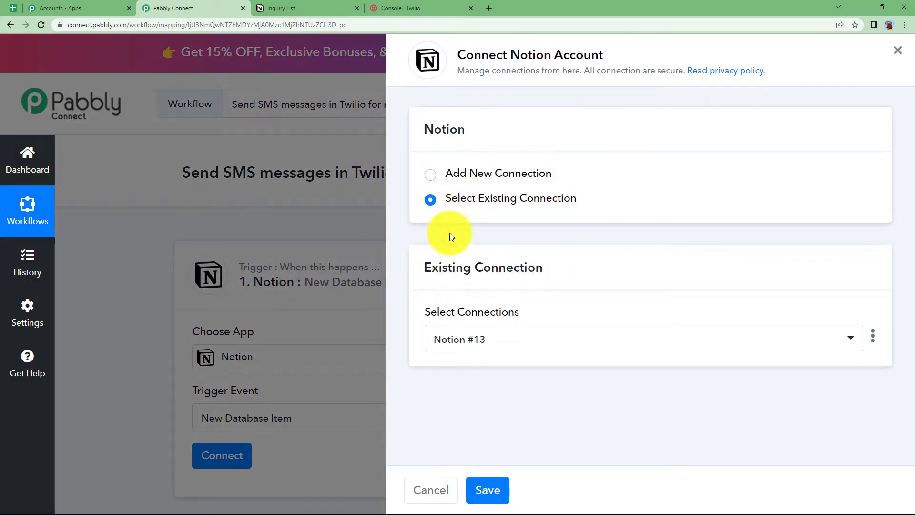
left_click(341, 6)
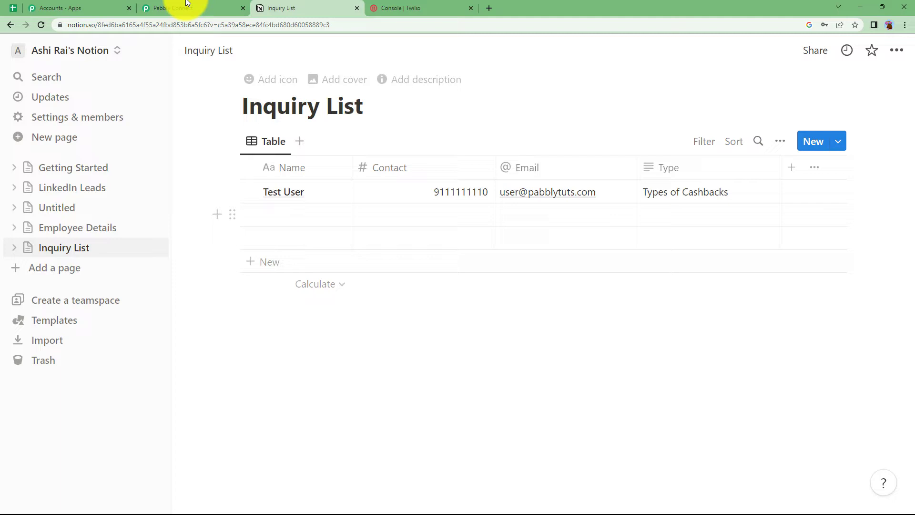
left_click(208, 8)
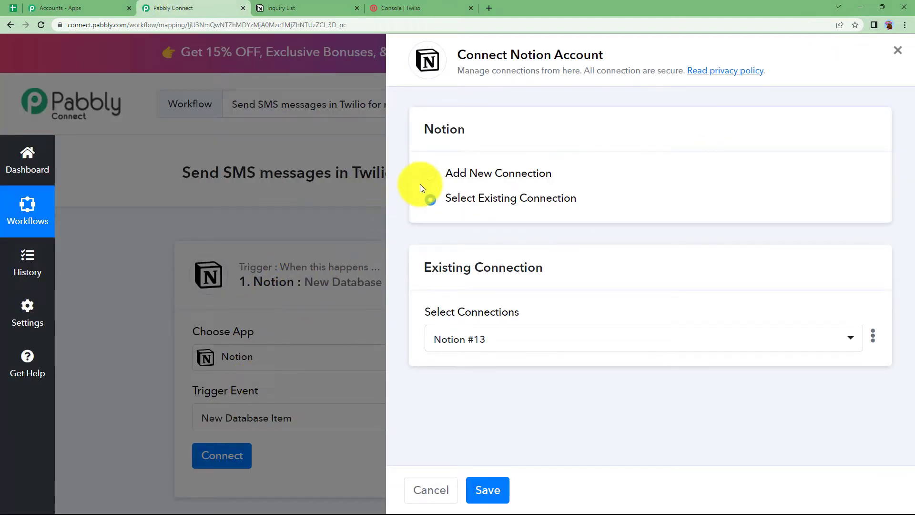
left_click(429, 174)
Authorize Pabbly Connect in Notion, sharing only the Inquiry List page
left_click(484, 316)
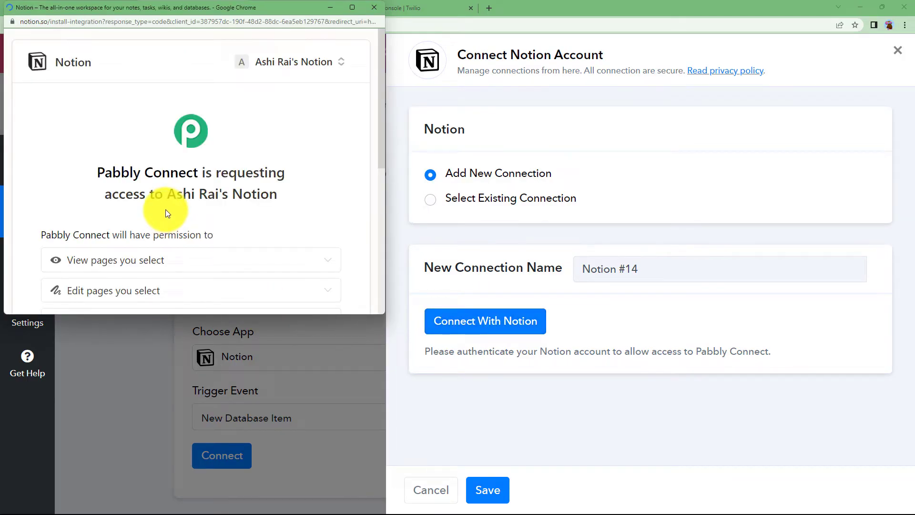
scroll(165, 210, "down", 3)
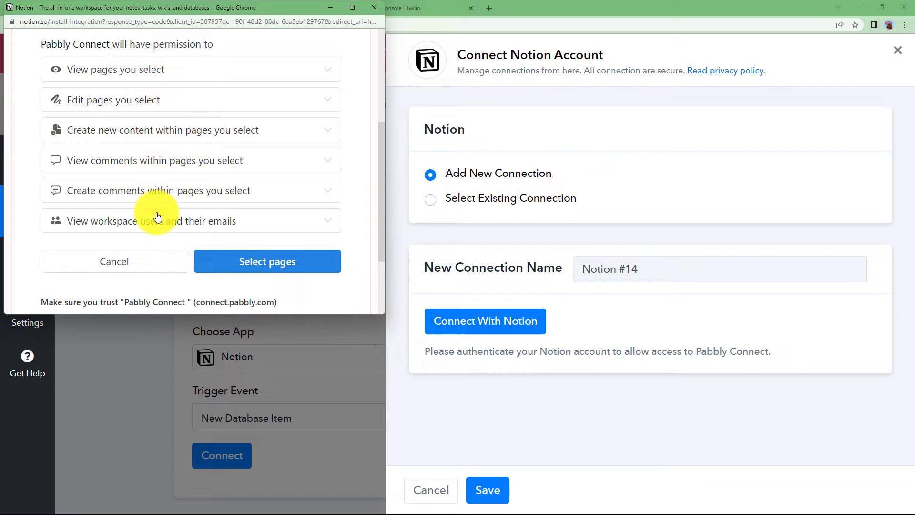
left_click(253, 257)
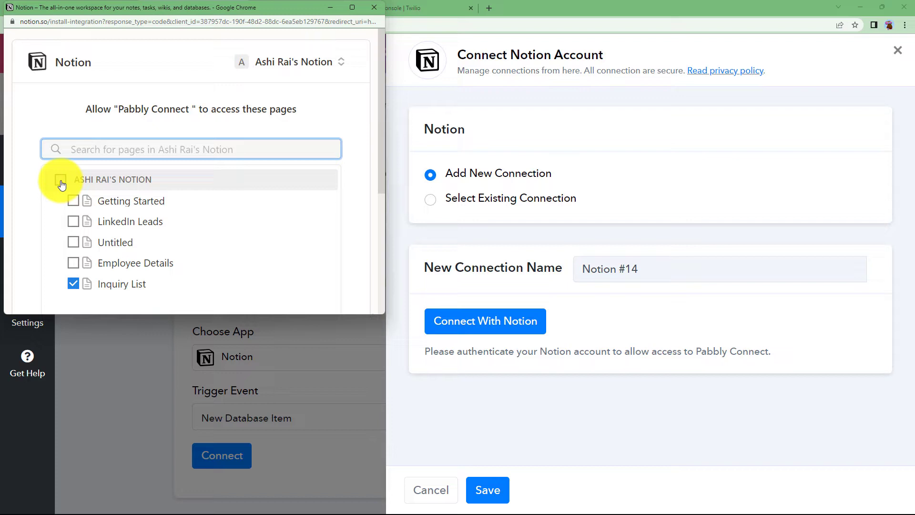
left_click(61, 181)
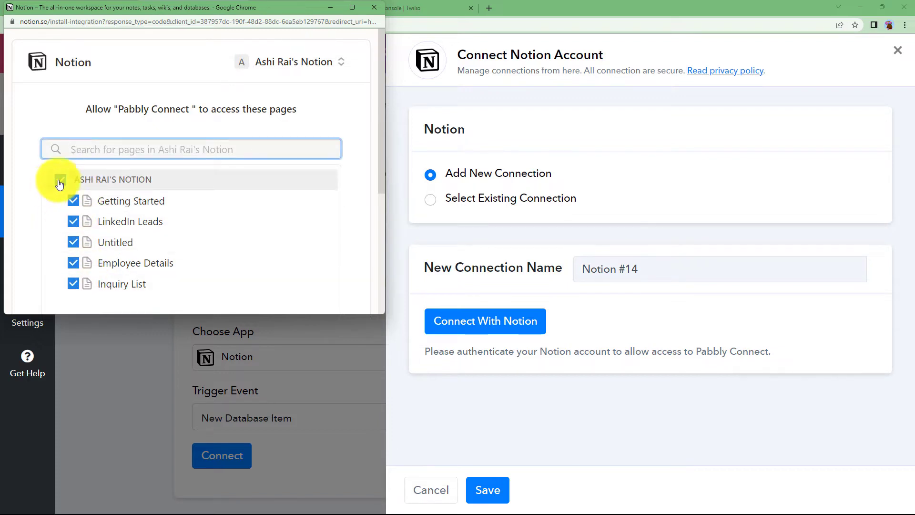
left_click(59, 183)
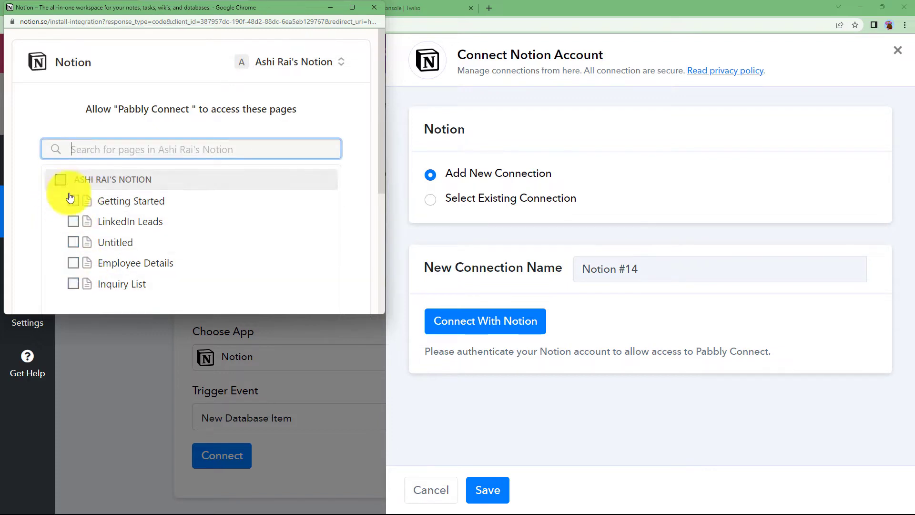
left_click(74, 284)
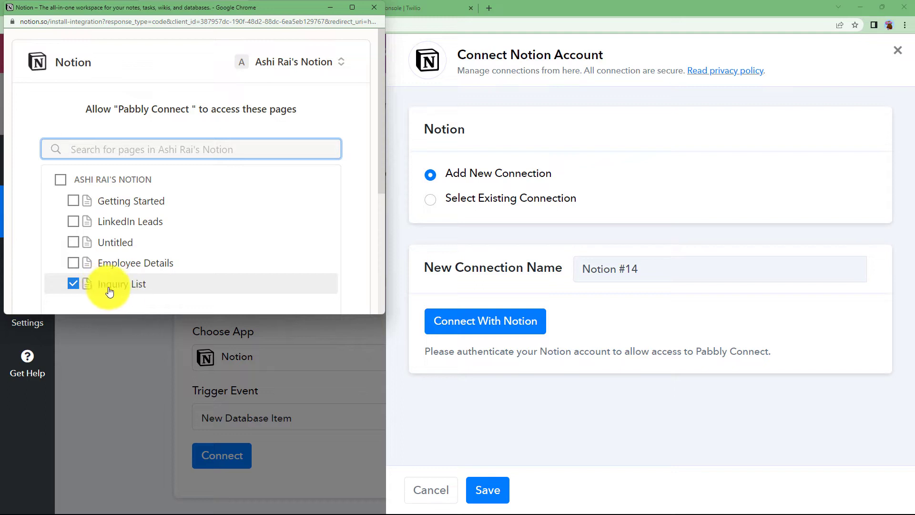
scroll(241, 239, "down", 4)
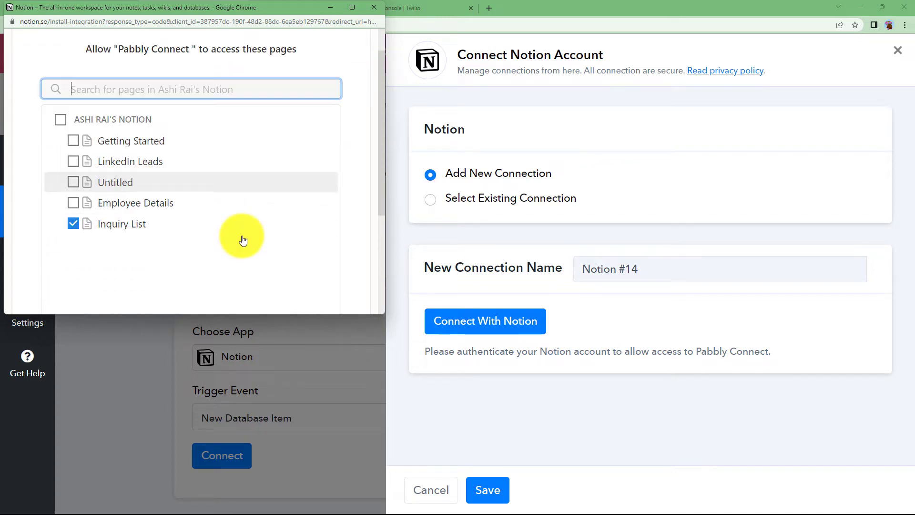
left_click(303, 274)
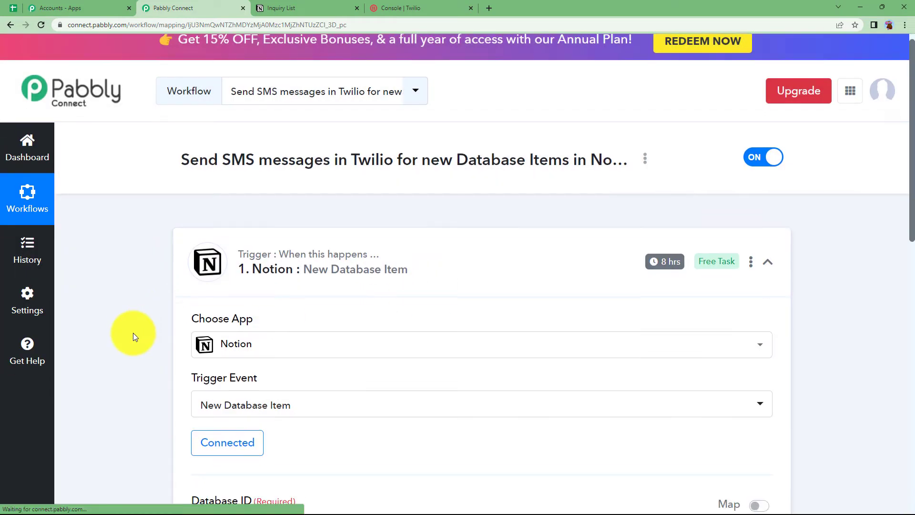
scroll(133, 333, "down", 5)
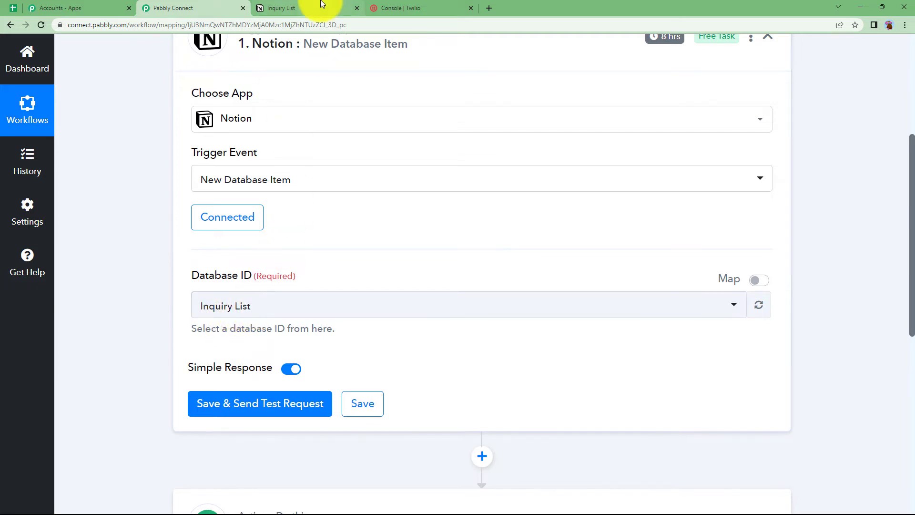
left_click(286, 7)
left_click(184, 7)
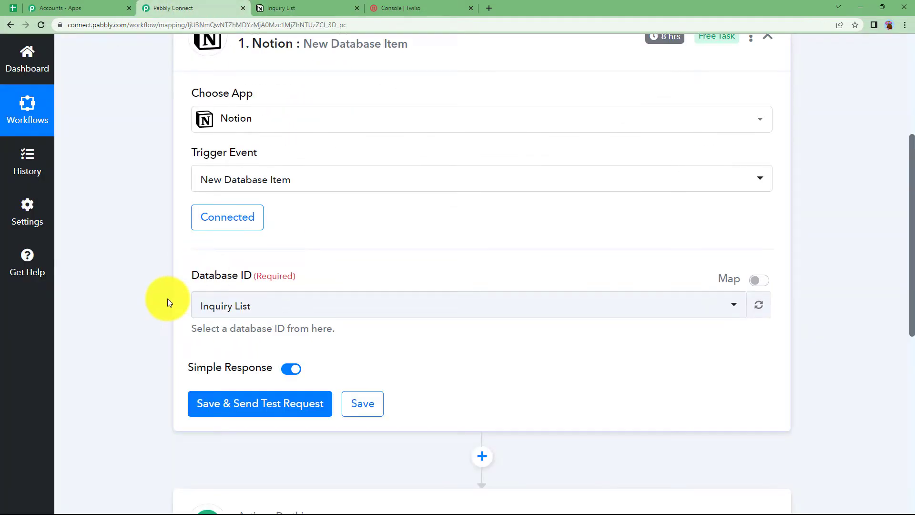
scroll(162, 300, "down", 1)
scroll(127, 406, "up", 2)
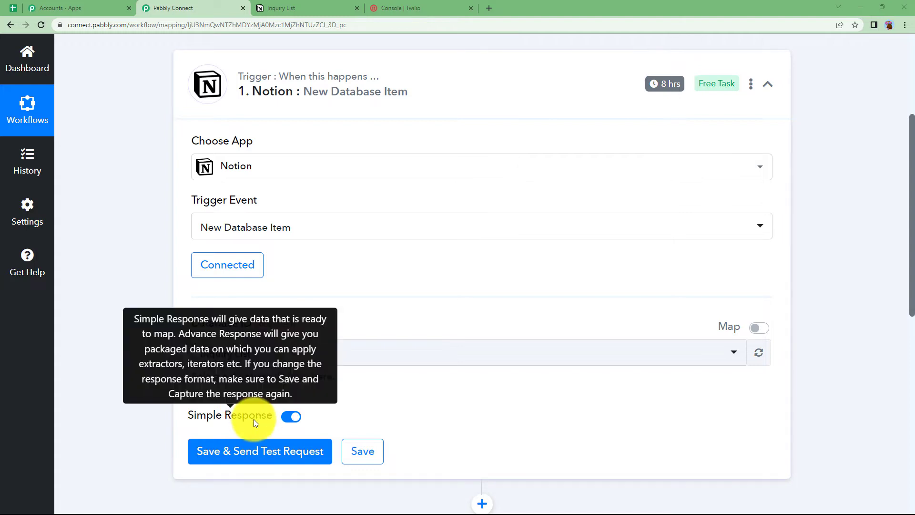
left_click(282, 6)
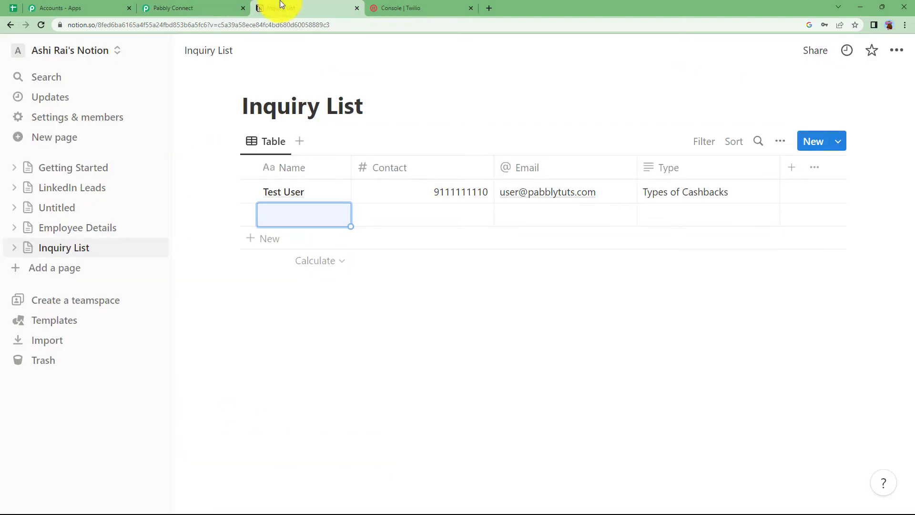
Open the new Inquiry List row, title it 'First Person', and fill in its contact number and email
left_click(318, 215)
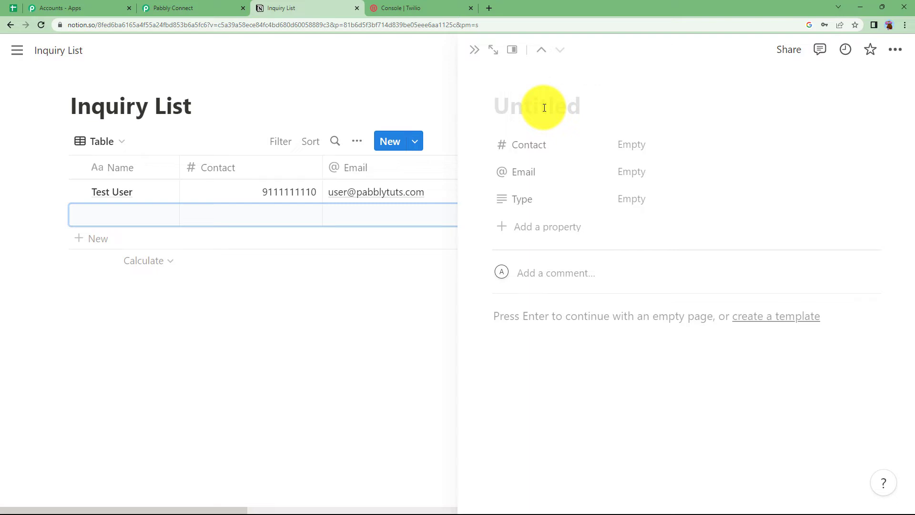
type("First Person")
left_click(651, 147)
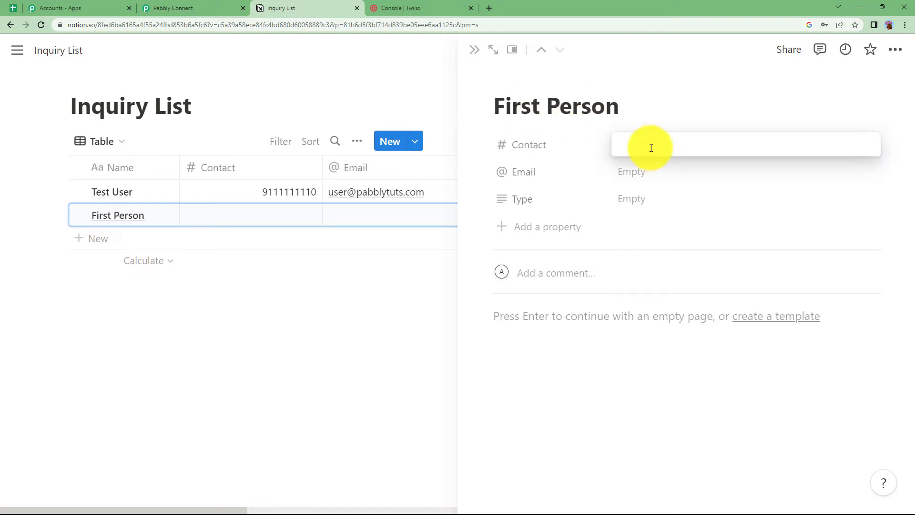
left_click(656, 178)
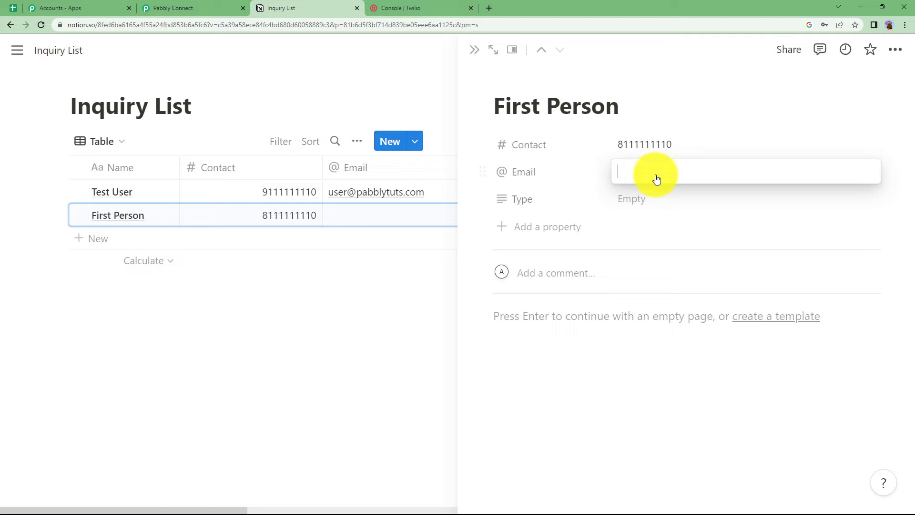
key("Return")
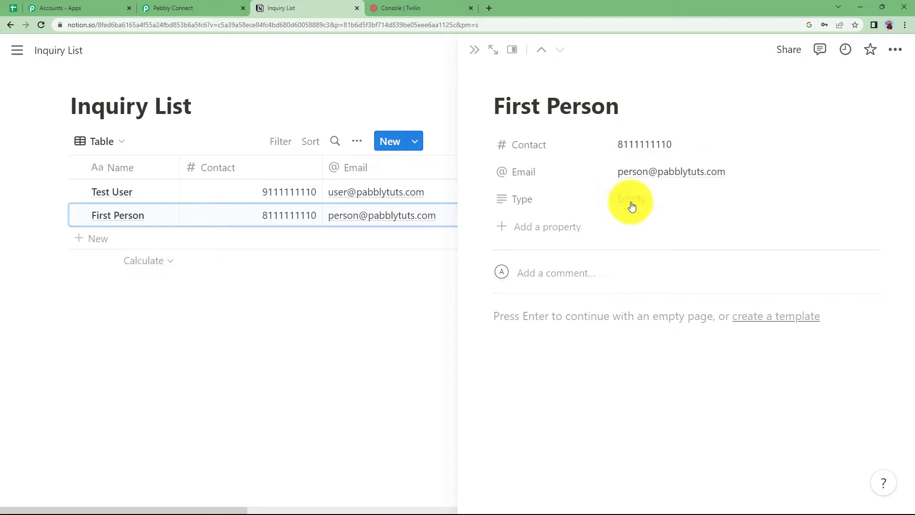
Set the entry's Type to 'Types of rewards', close it, and return to Pabbly Connect
left_click(631, 203)
type("Types of rewards")
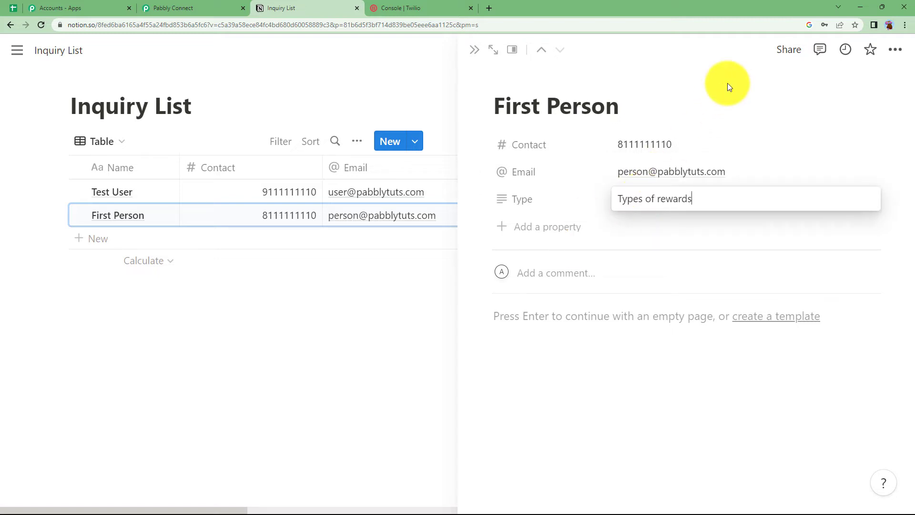
key("Return")
left_click(478, 56)
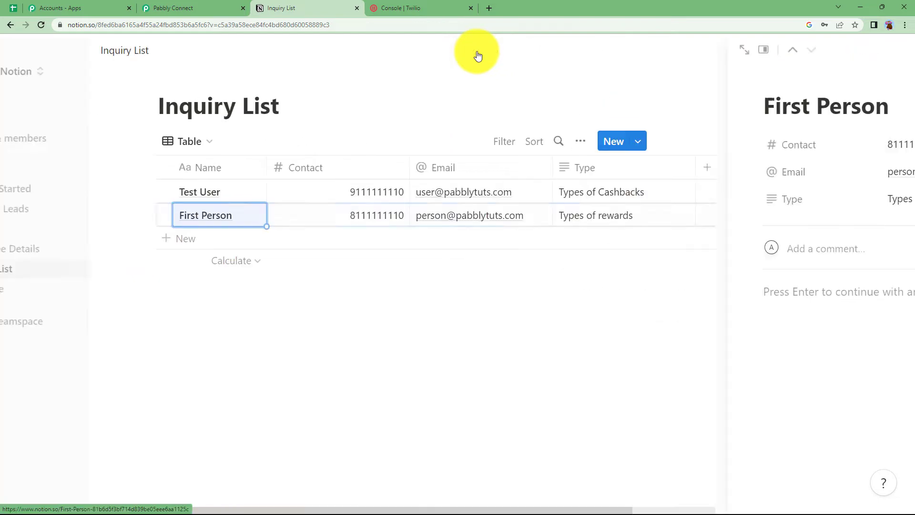
left_click(231, 7)
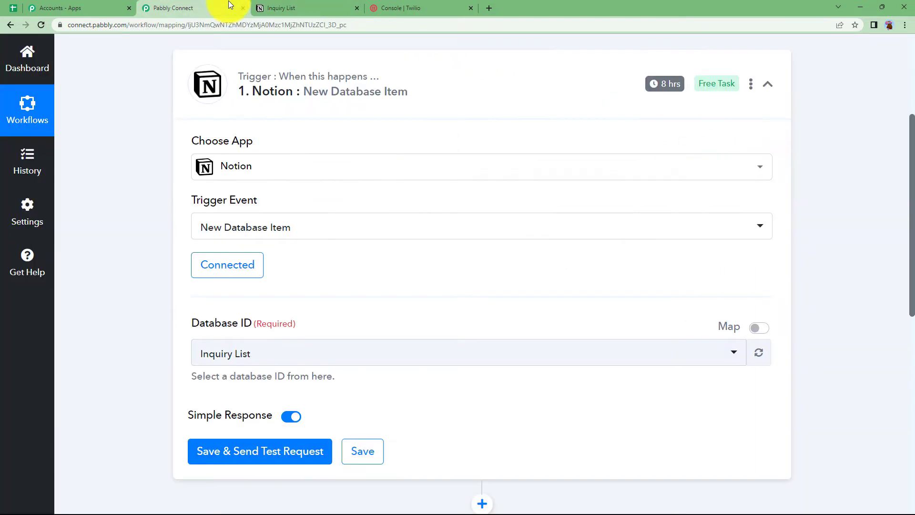
Save the Notion trigger with a test request and review the captured First Person name, type, email and contact
left_click(286, 444)
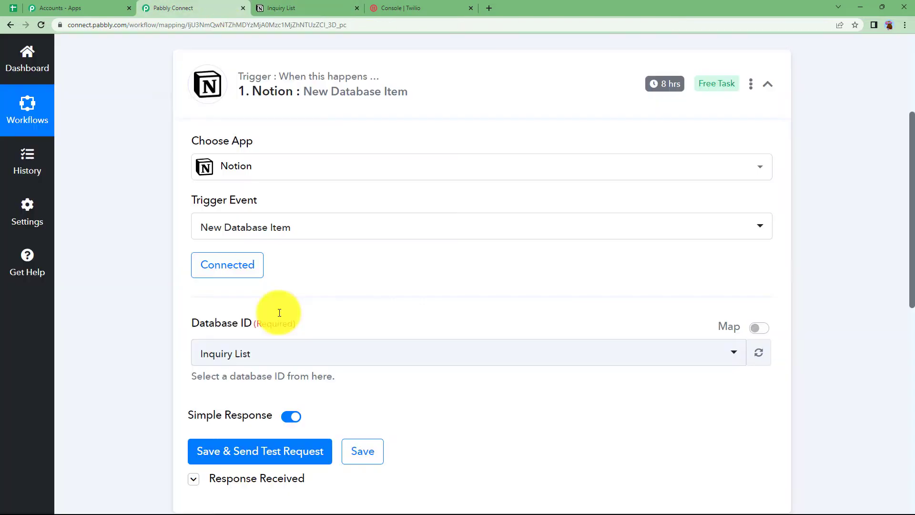
scroll(142, 342, "down", 5)
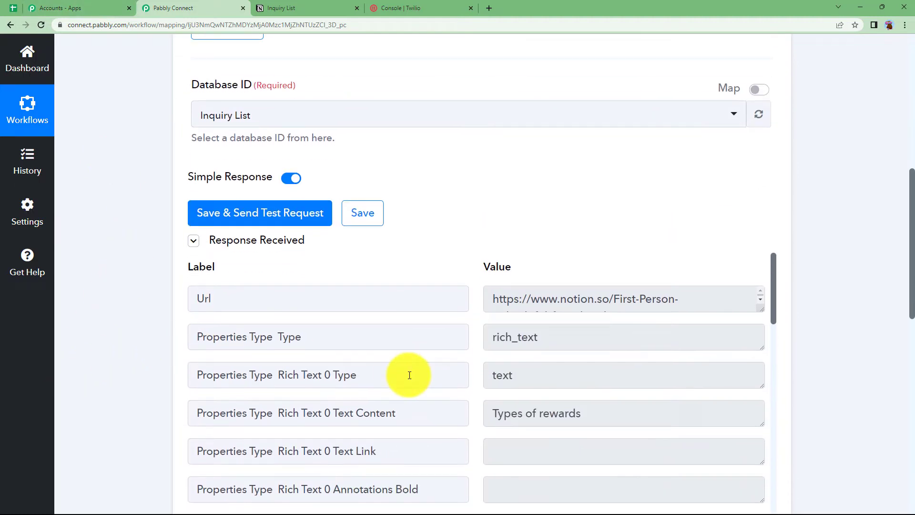
scroll(548, 371, "down", 1)
left_click(605, 373)
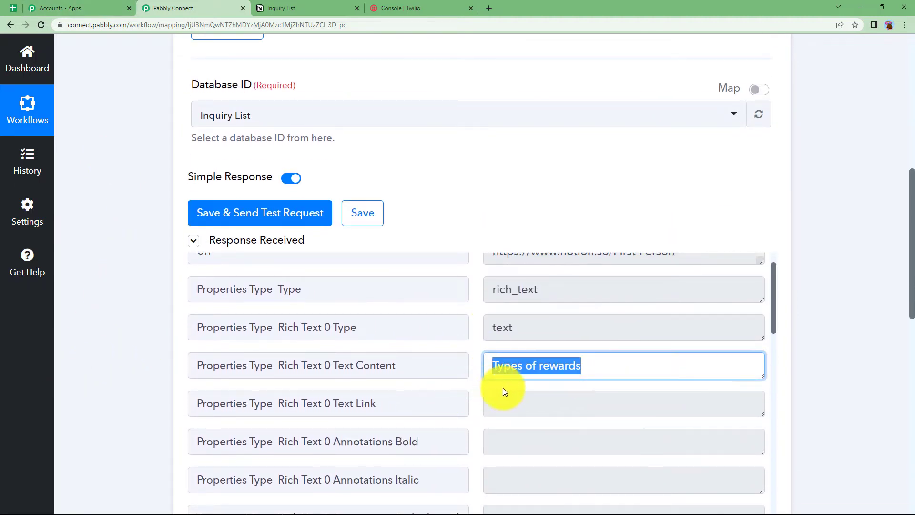
left_click(478, 393)
scroll(467, 384, "down", 12)
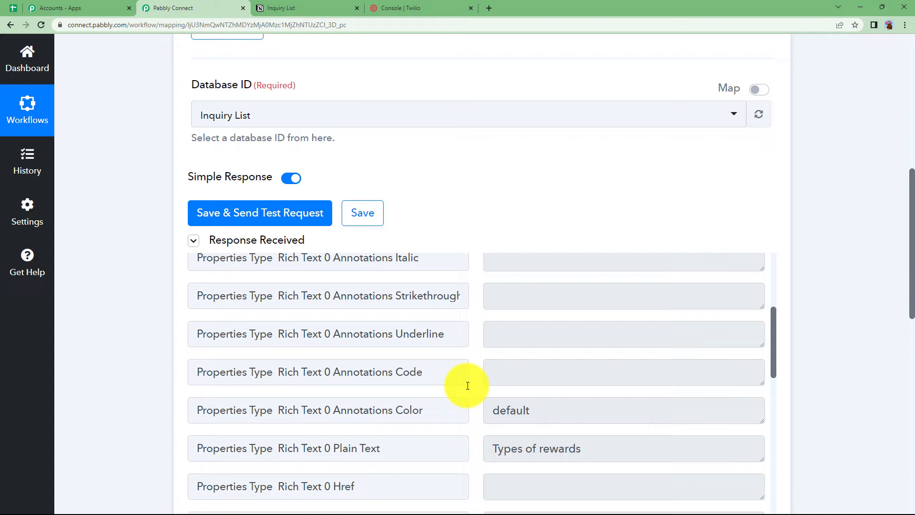
left_click(572, 290)
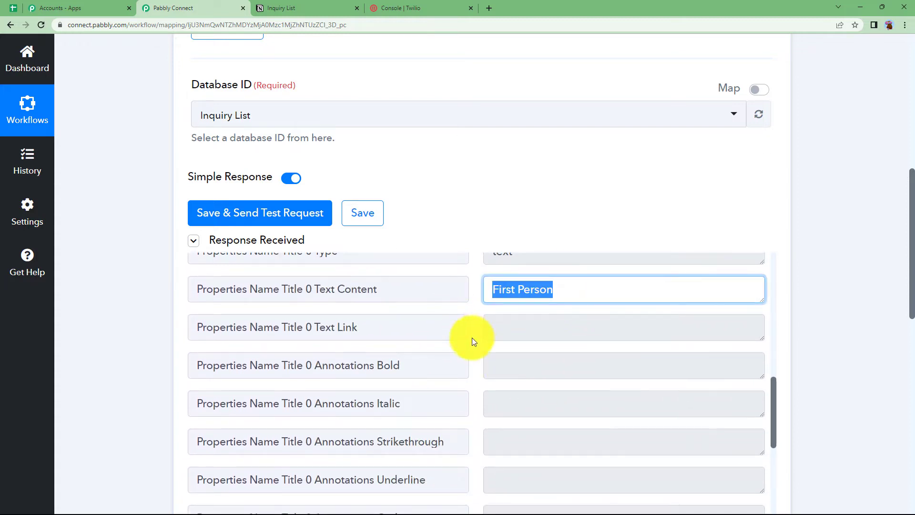
scroll(472, 342, "down", 11)
left_click(586, 357)
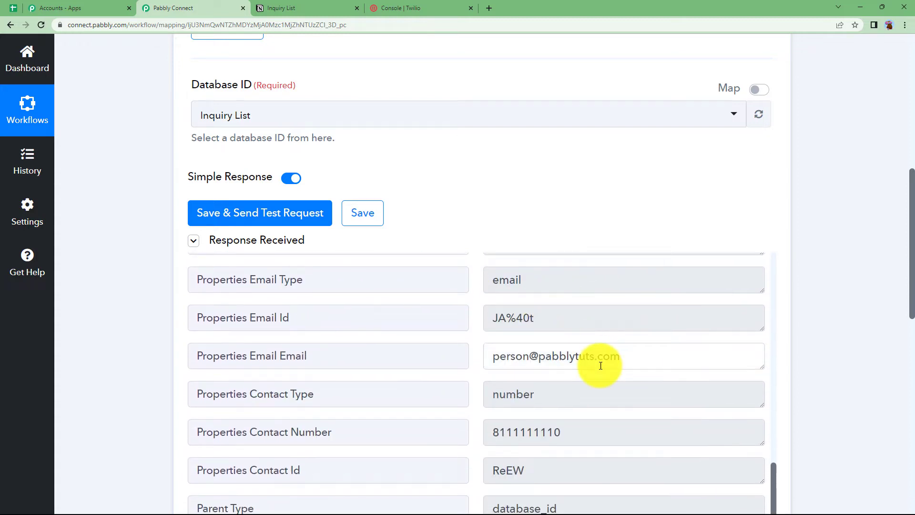
left_click(560, 432)
left_click(125, 365)
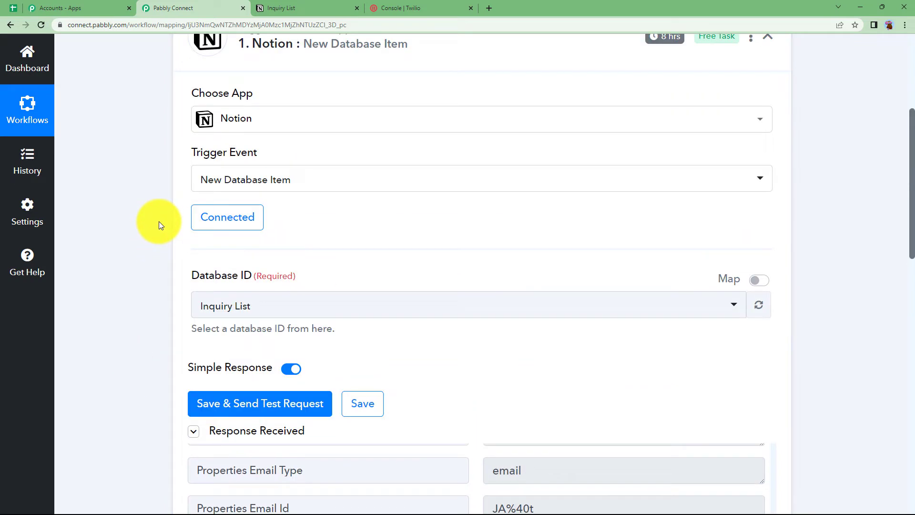
scroll(158, 221, "up", 3)
Collapse the Notion trigger step and glance at the Inquiry List in Notion
left_click(317, 181)
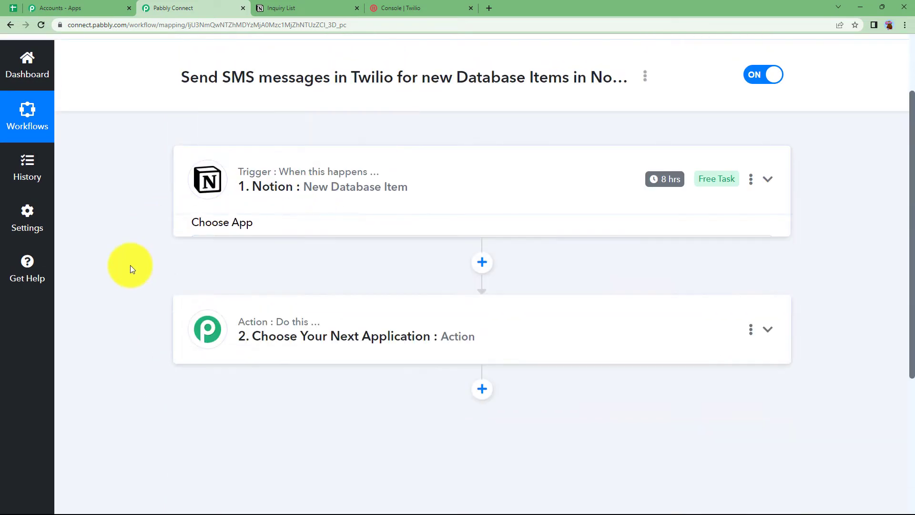
scroll(130, 269, "down", 2)
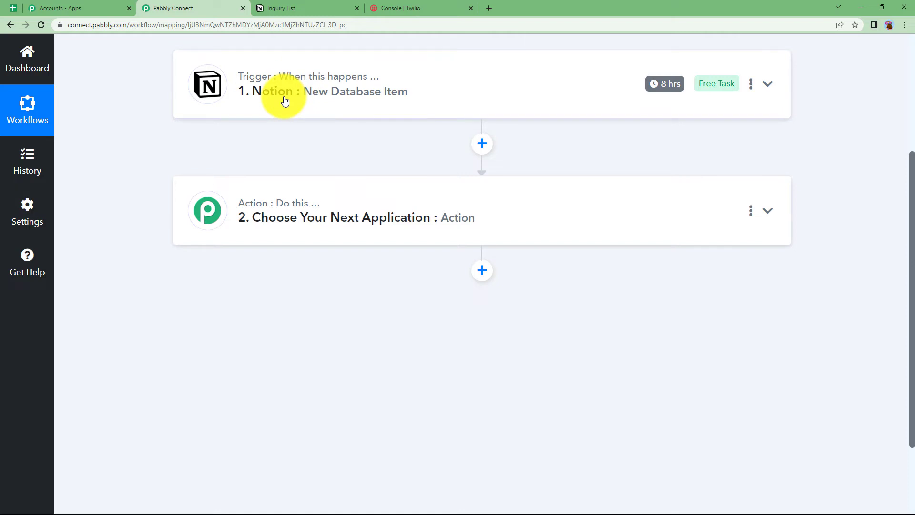
left_click(296, 8)
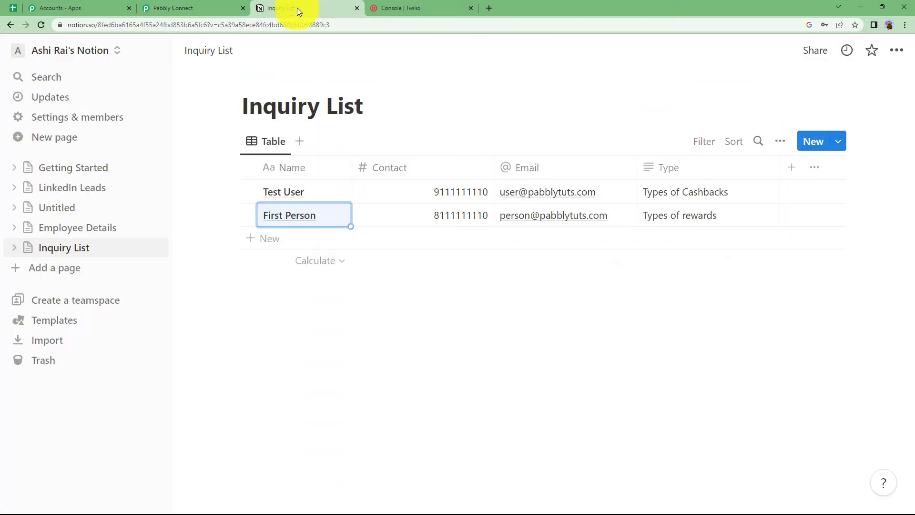
left_click(193, 7)
Set the action step to Twilio with the Send SMS Message event and begin connecting an account
left_click(286, 210)
left_click(308, 295)
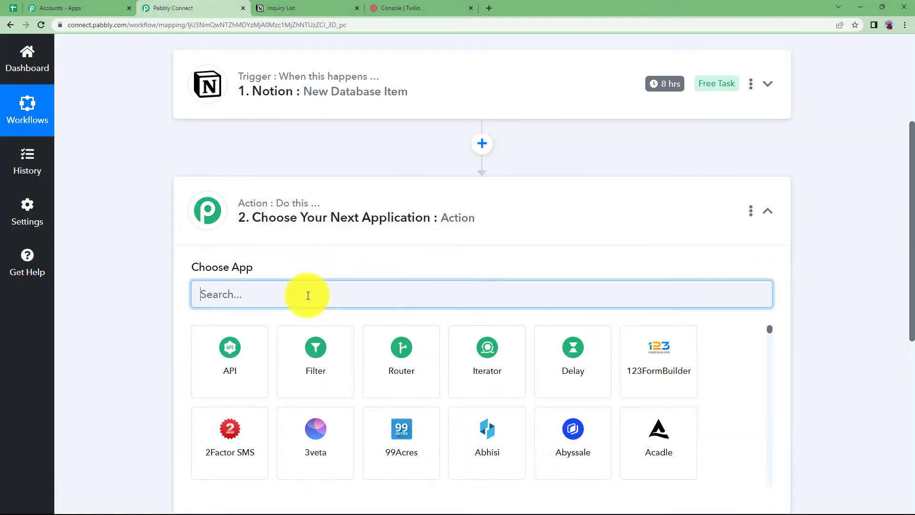
type("twili")
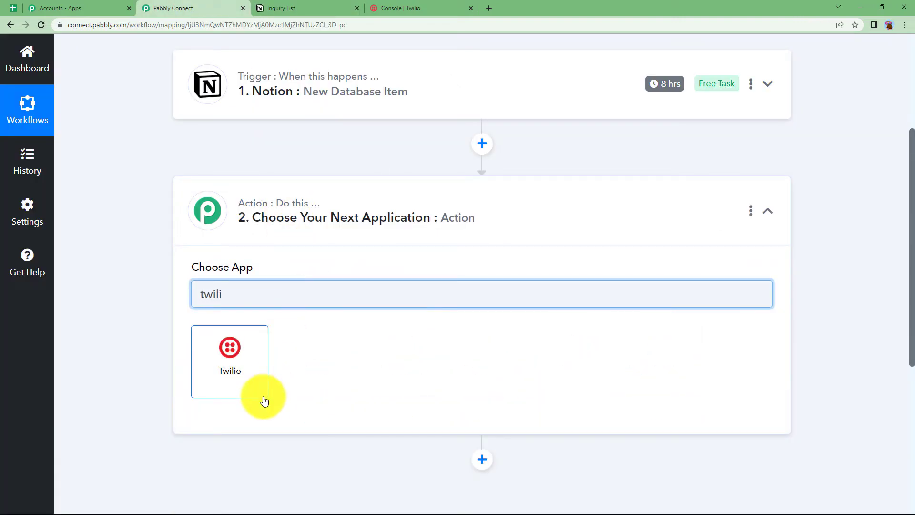
left_click(257, 378)
left_click(267, 353)
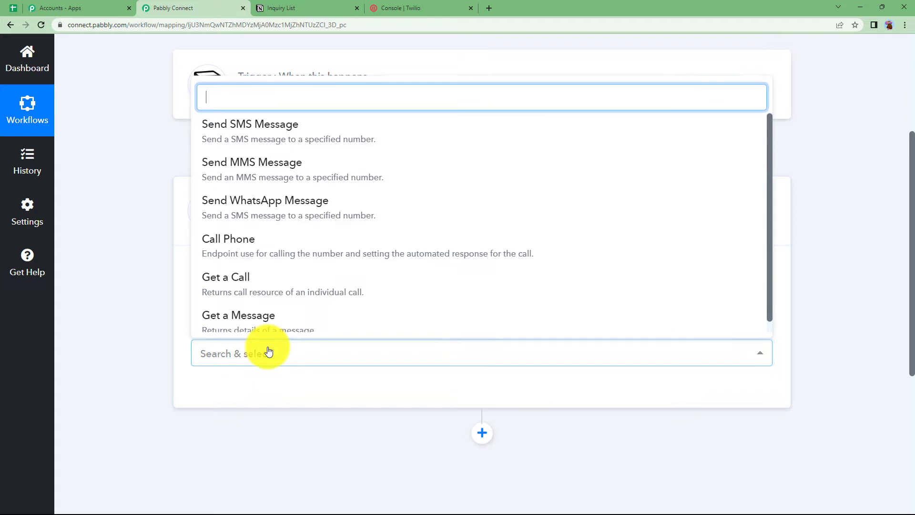
left_click(262, 141)
scroll(163, 314, "down", 3)
left_click(221, 250)
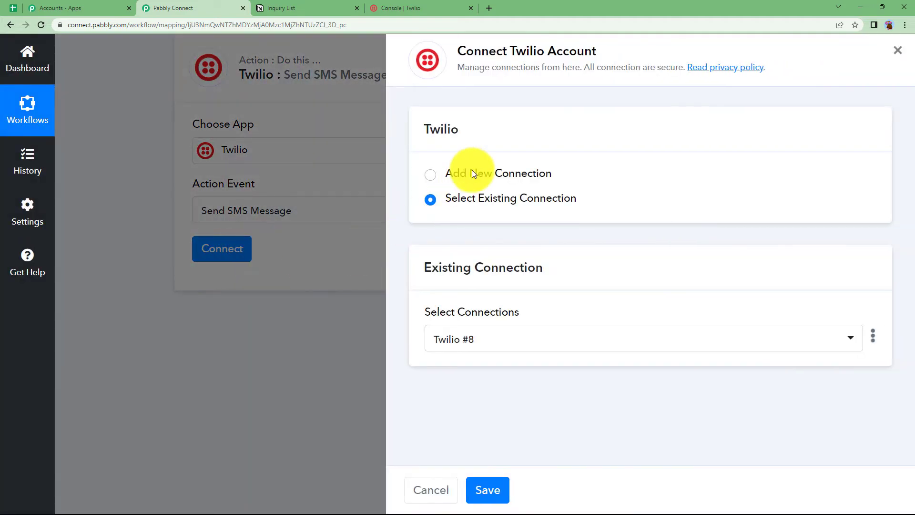
Add a new Twilio connection and paste the Account SID from the Twilio console into both SID fields
left_click(473, 173)
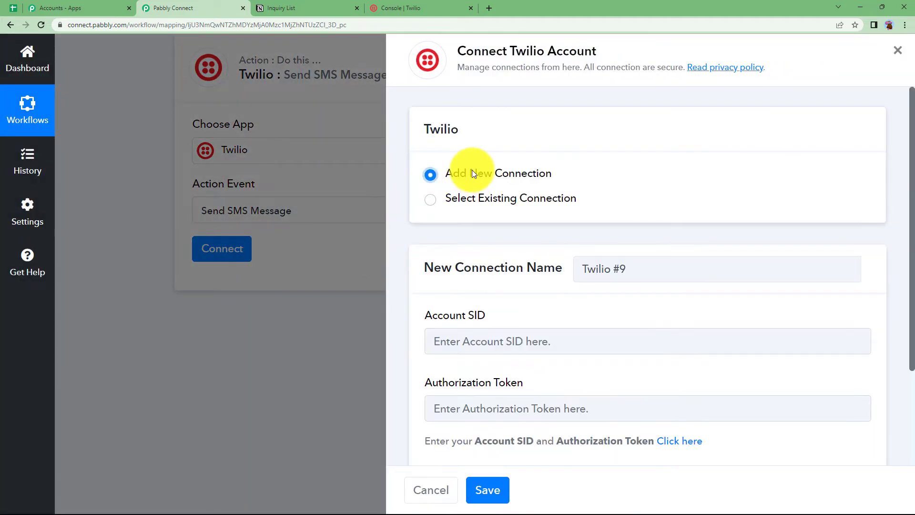
scroll(410, 333, "down", 3)
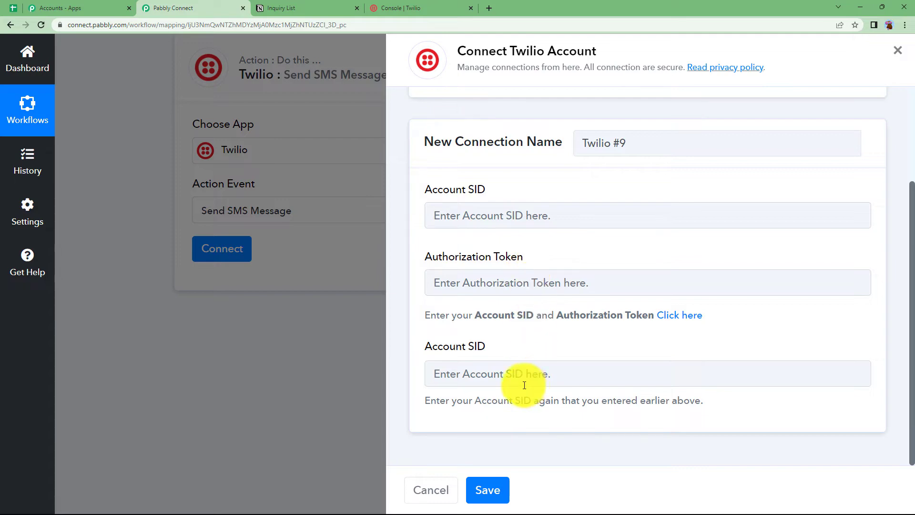
left_click(401, 5)
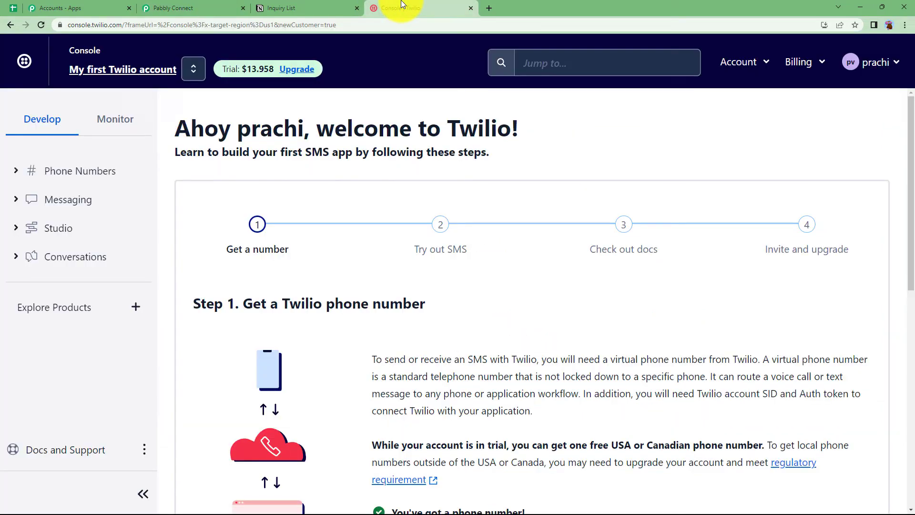
scroll(361, 222, "down", 6)
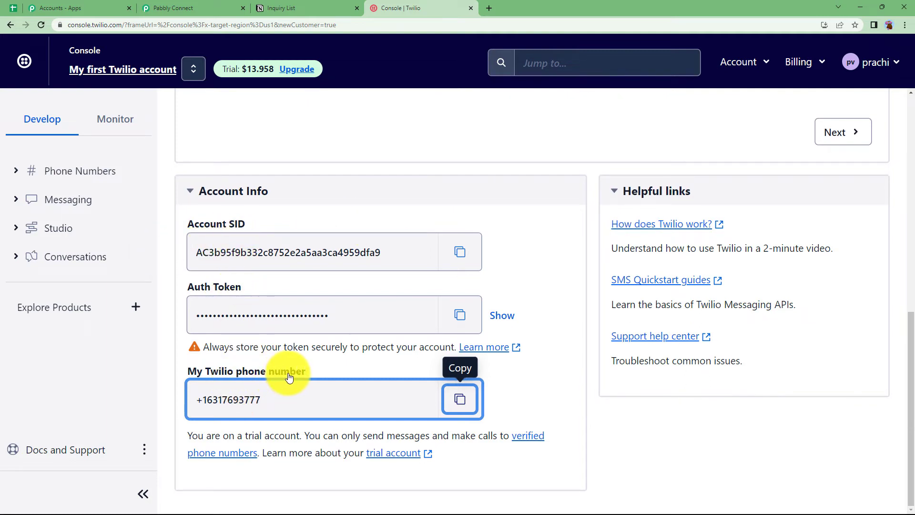
left_click(460, 252)
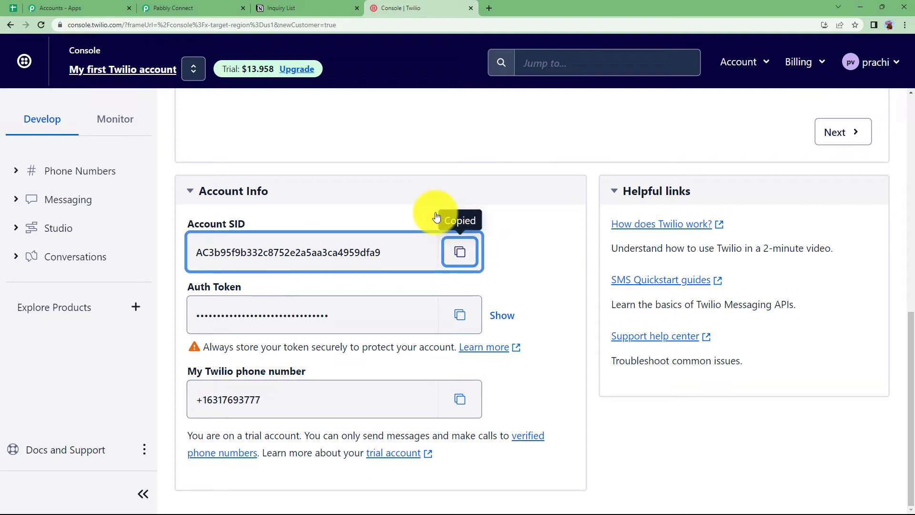
left_click(191, 8)
left_click(582, 210)
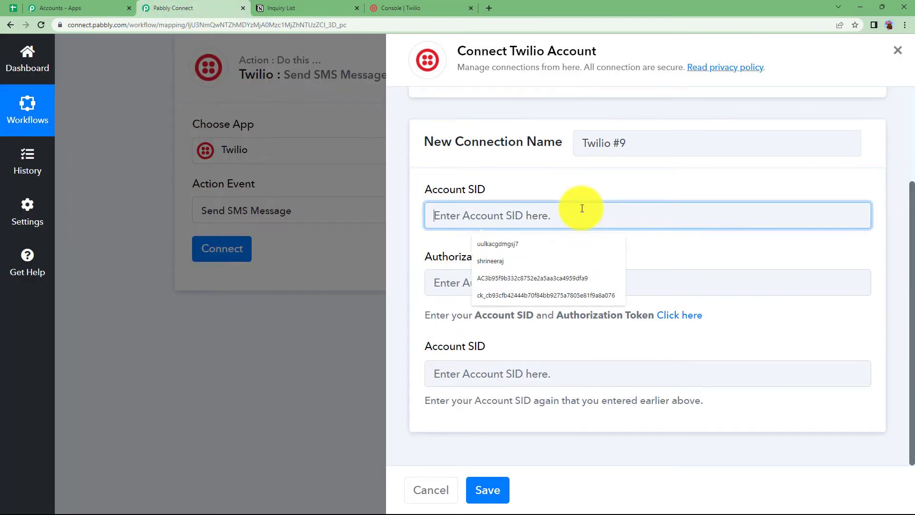
key("ctrl+v")
left_click(558, 365)
key("ctrl+v")
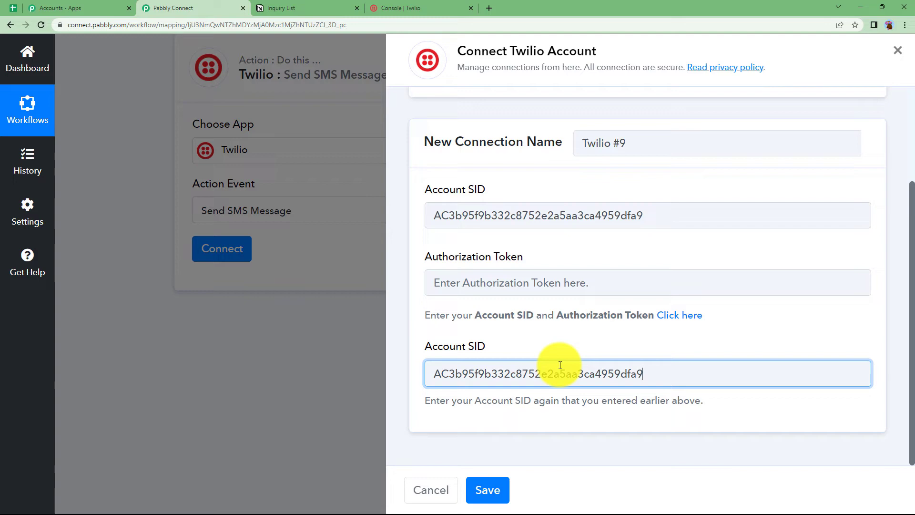
Paste the Twilio Auth Token from the console and save the connection
left_click(400, 8)
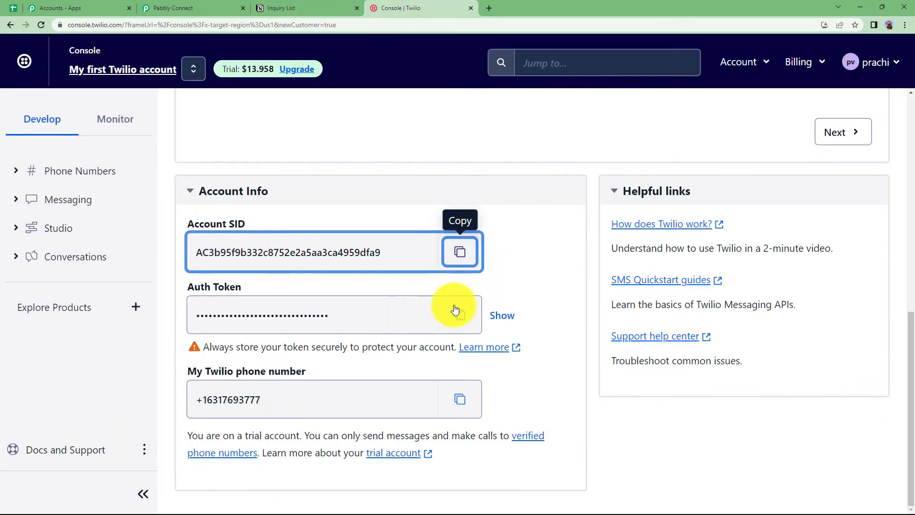
left_click(460, 314)
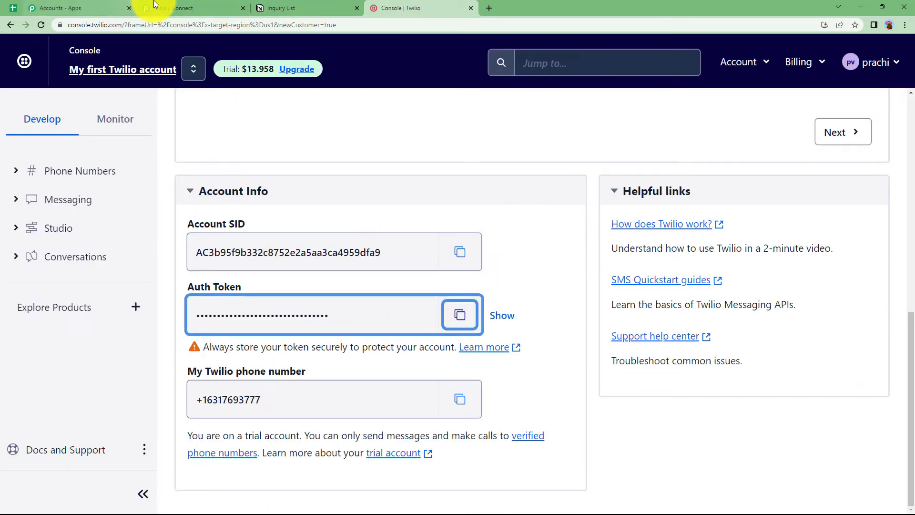
left_click(187, 6)
left_click(488, 278)
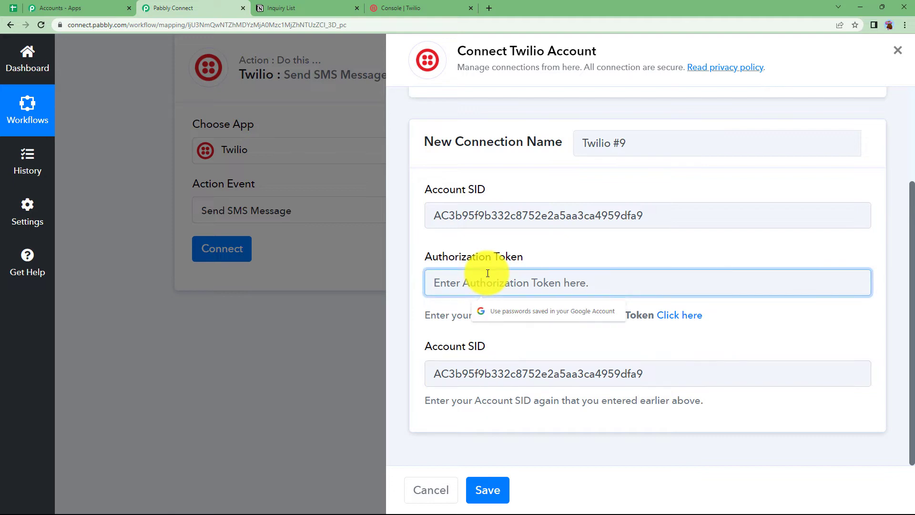
key("ctrl+v")
left_click(487, 490)
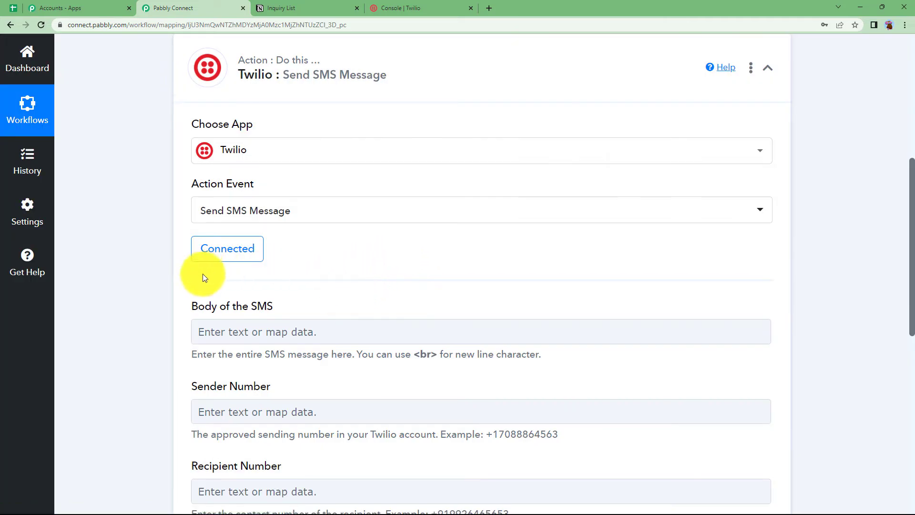
Write the SMS body as 'Dear' plus the Notion Name field and a comma, then the pasted confirmation message
scroll(202, 274, "down", 2)
left_click(225, 234)
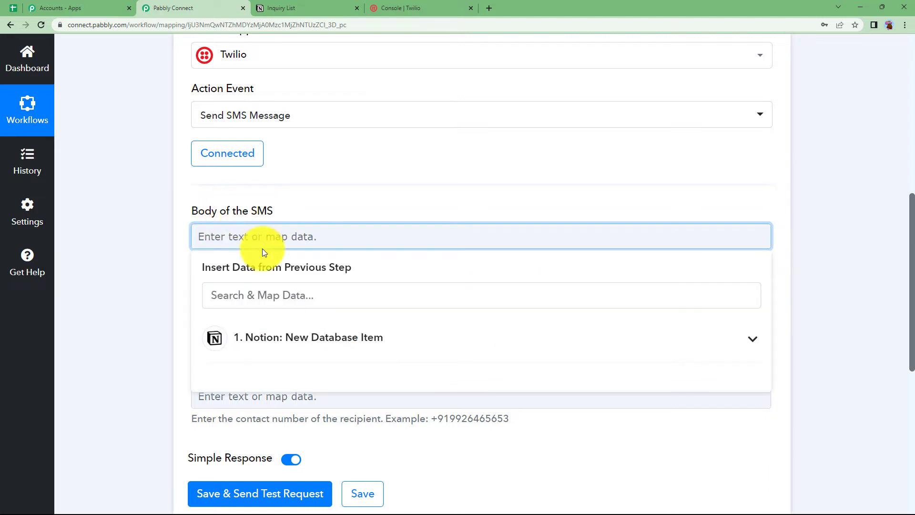
type("Dear")
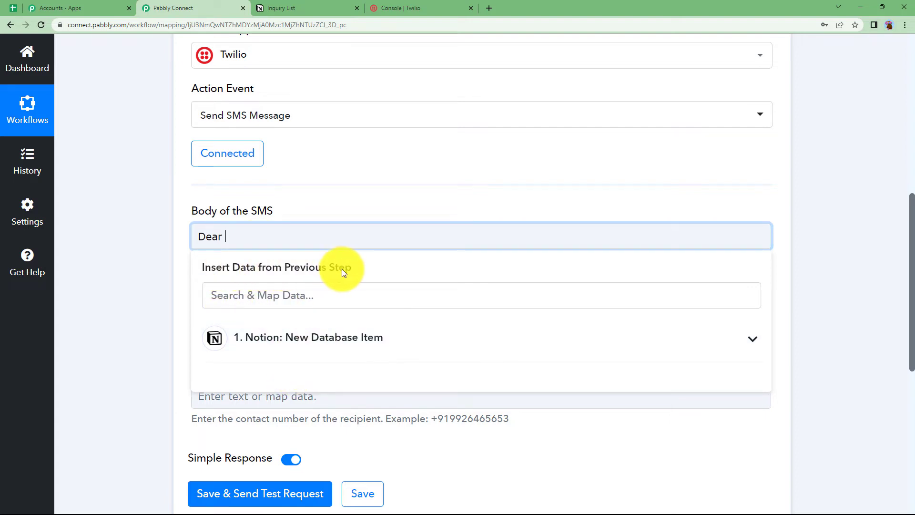
scroll(163, 310, "down", 2)
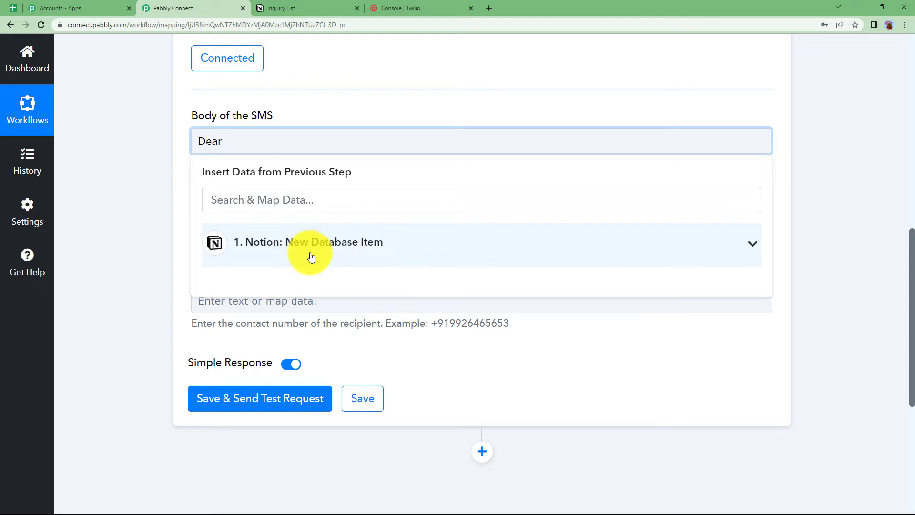
left_click(311, 247)
scroll(298, 309, "down", 7)
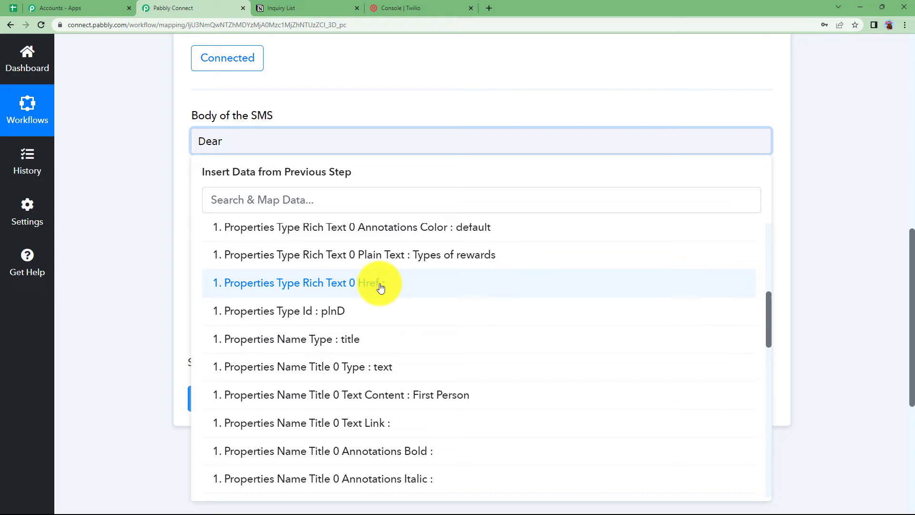
left_click(414, 396)
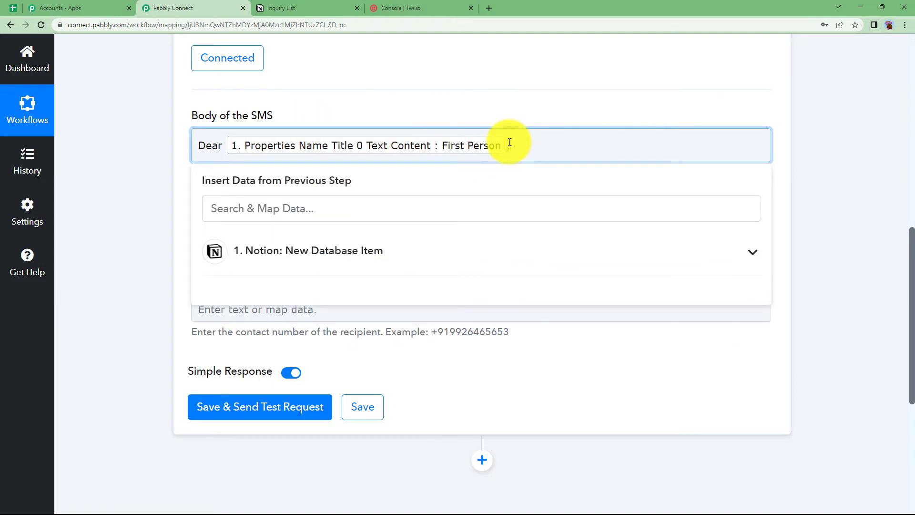
type(",")
key("Return")
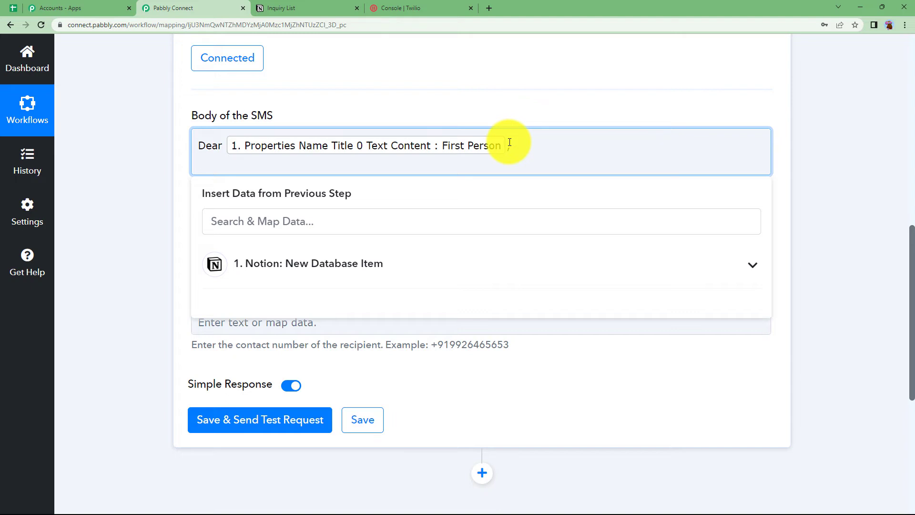
key("ctrl+v")
left_click(153, 229)
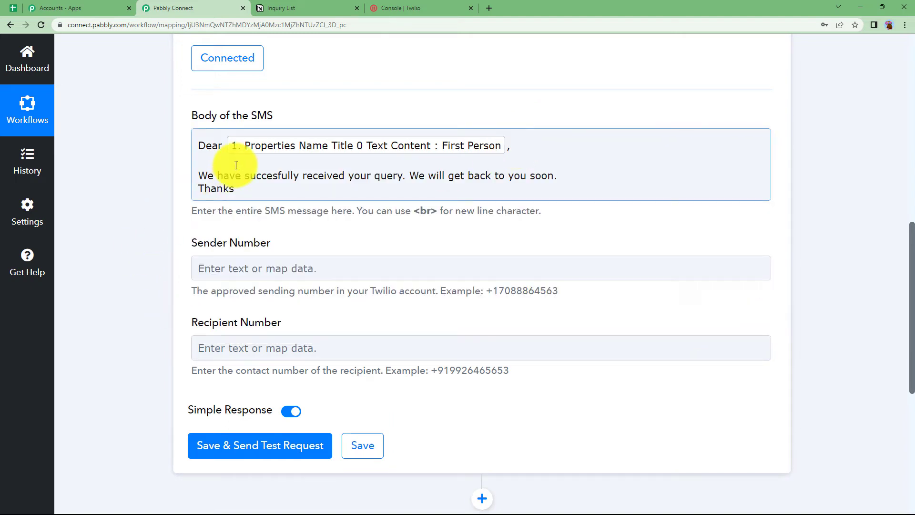
Paste the Twilio phone number copied from the Twilio console into Sender Number
left_click(253, 268)
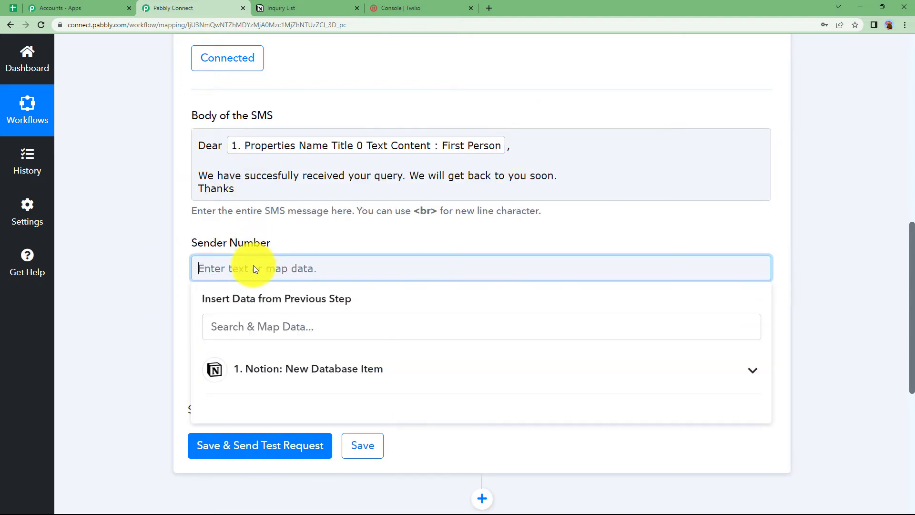
left_click(428, 8)
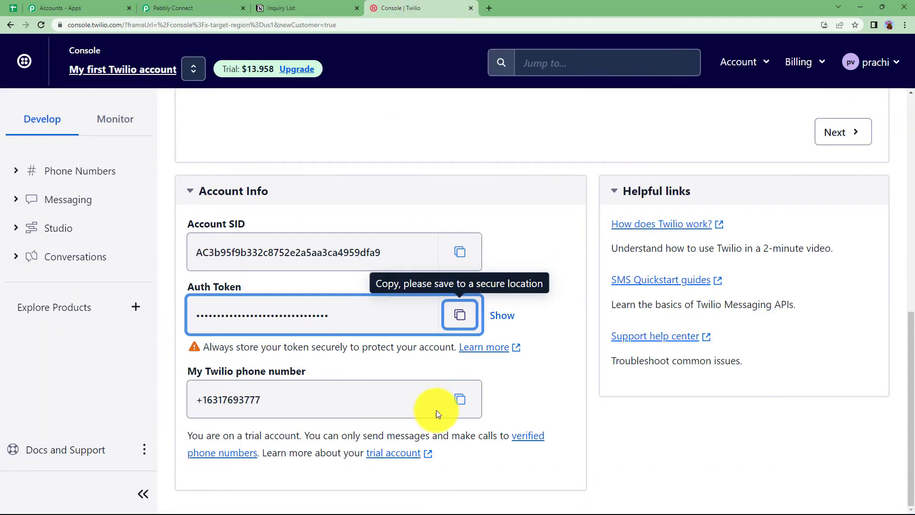
left_click(459, 400)
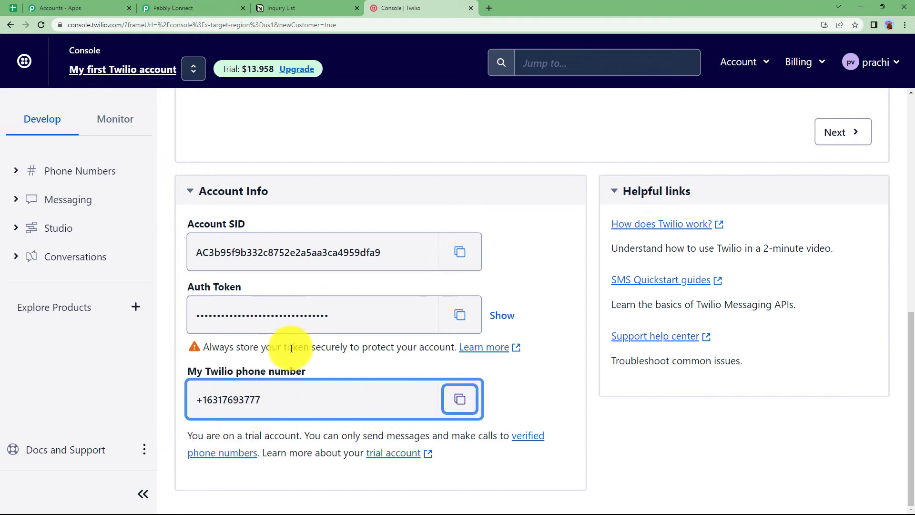
left_click(170, 6)
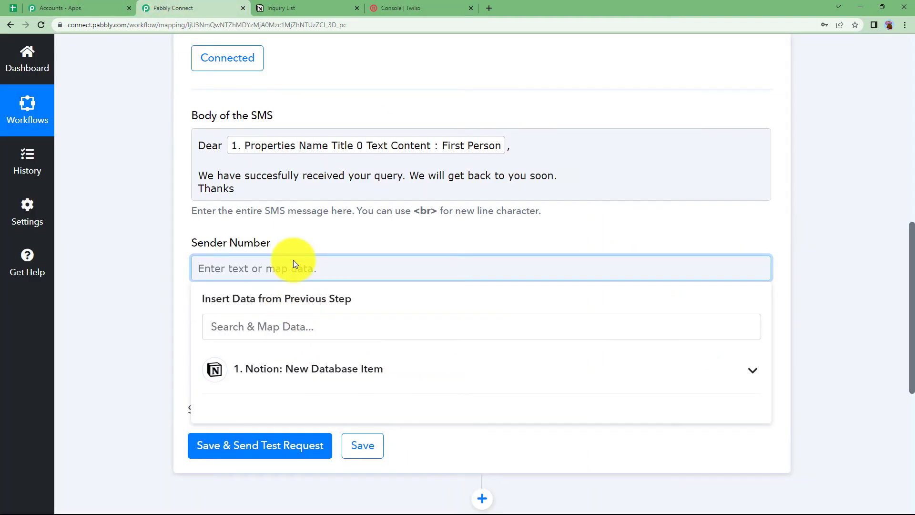
key("ctrl+v")
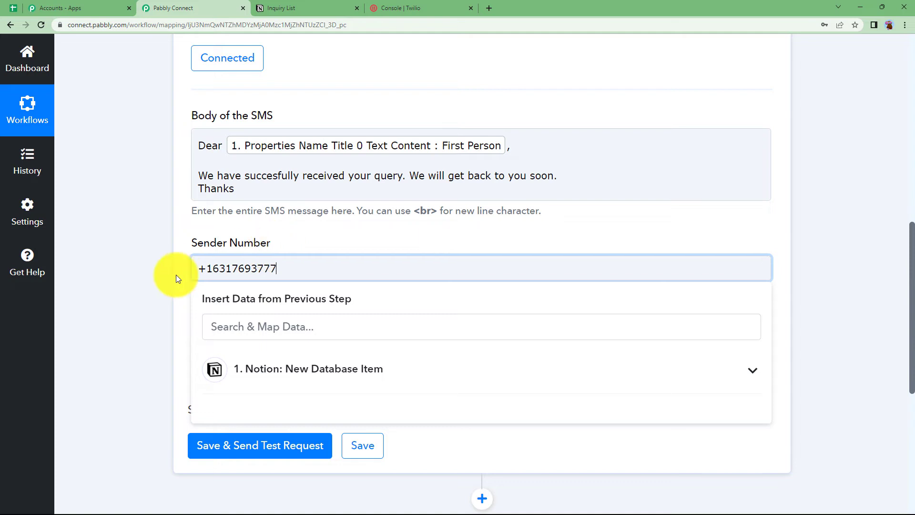
left_click(164, 287)
Set Recipient Number to +91 followed by the mapped Notion Properties Contact Number field
left_click(238, 347)
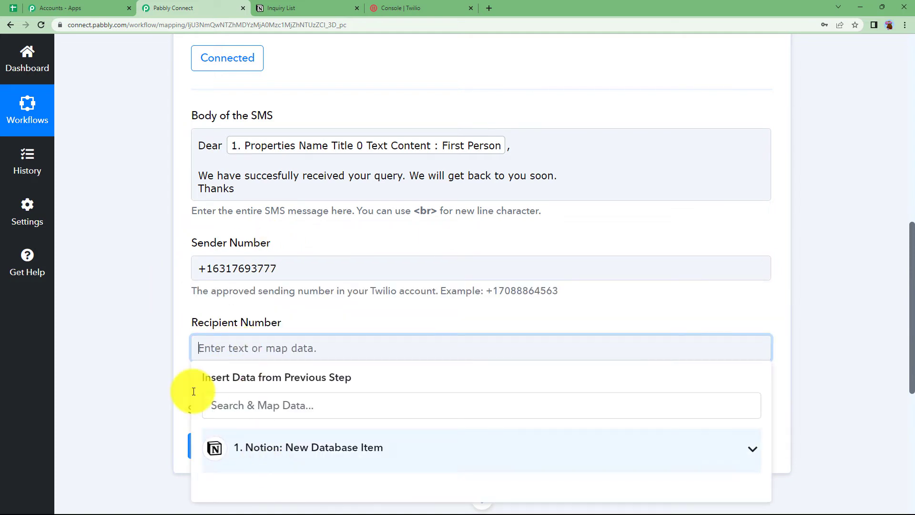
scroll(215, 376, "down", 1)
left_click(305, 409)
scroll(292, 429, "down", 5)
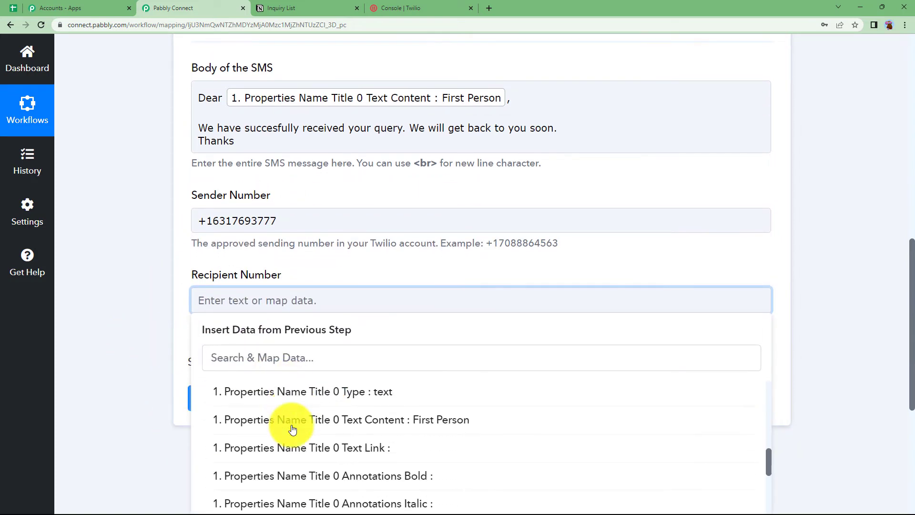
scroll(292, 429, "down", 10)
left_click(305, 404)
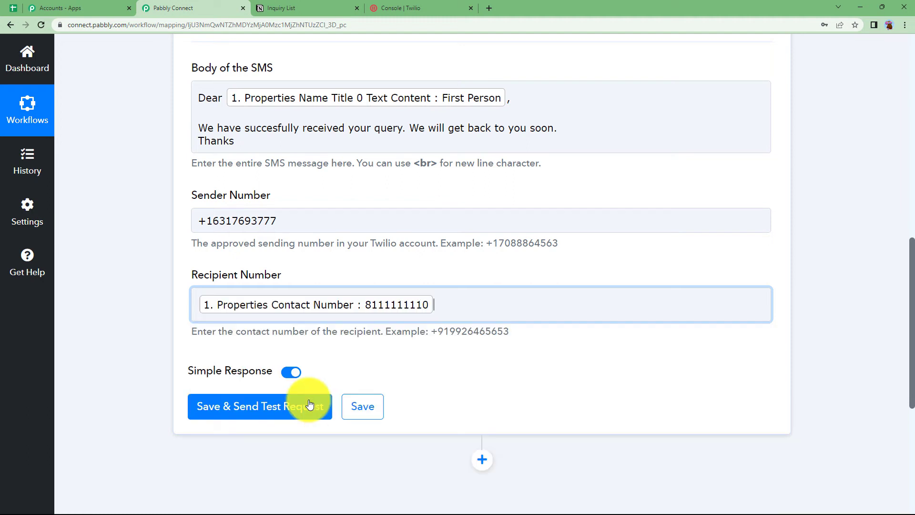
left_click(160, 376)
left_click(190, 312)
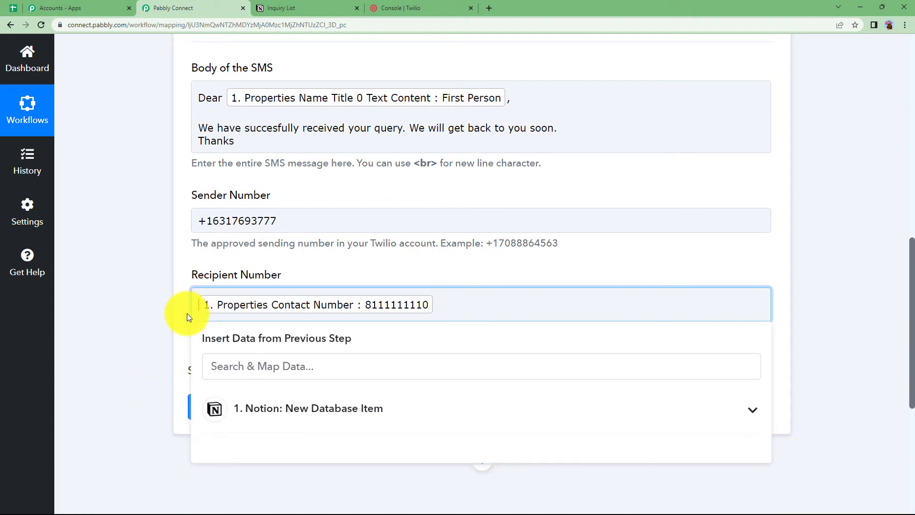
type("+91")
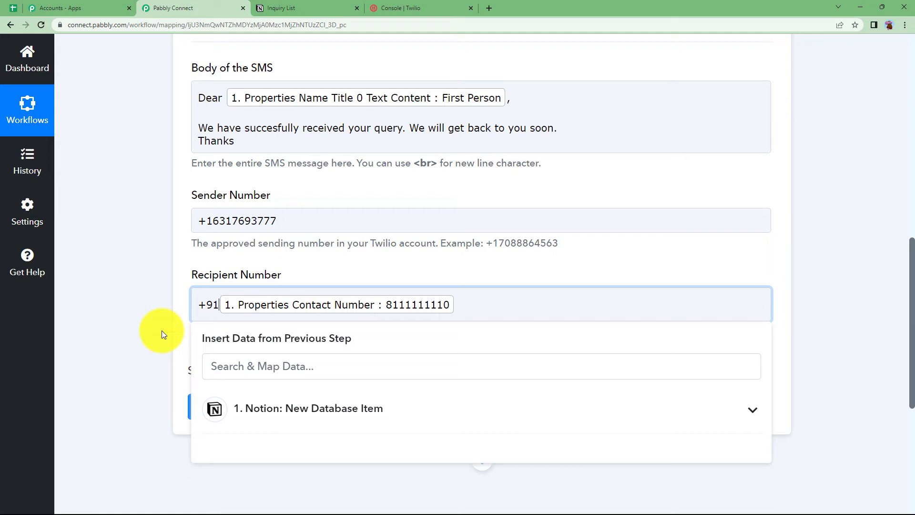
left_click(162, 330)
triple_click(378, 363)
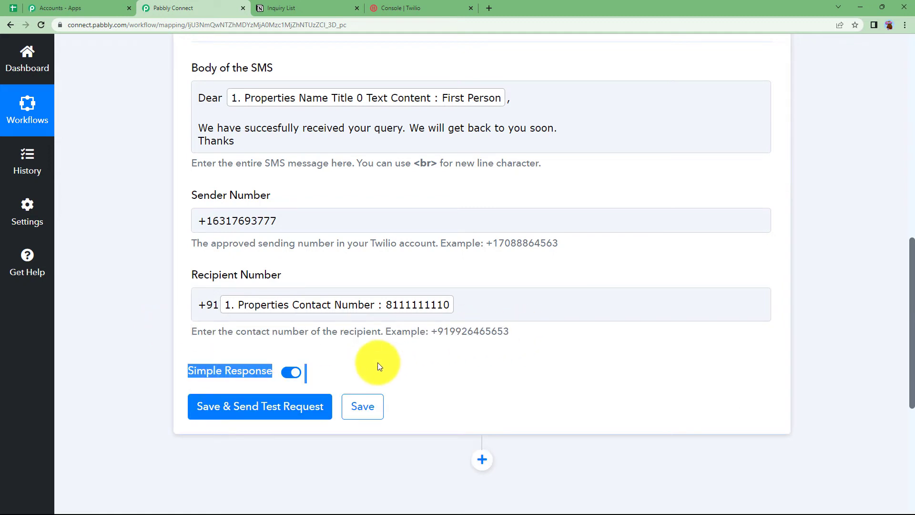
left_click(377, 362)
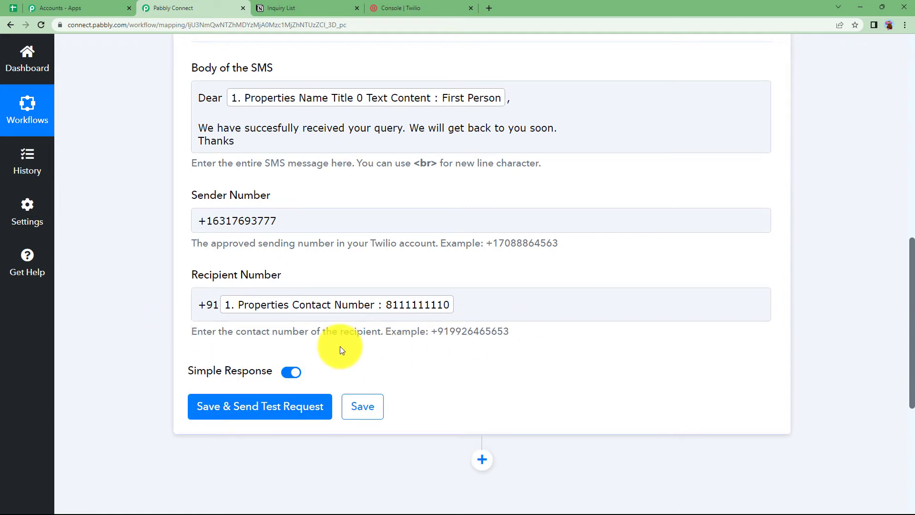
Save and send a test request, then enlarge the response Body box to read the sent message
left_click(294, 414)
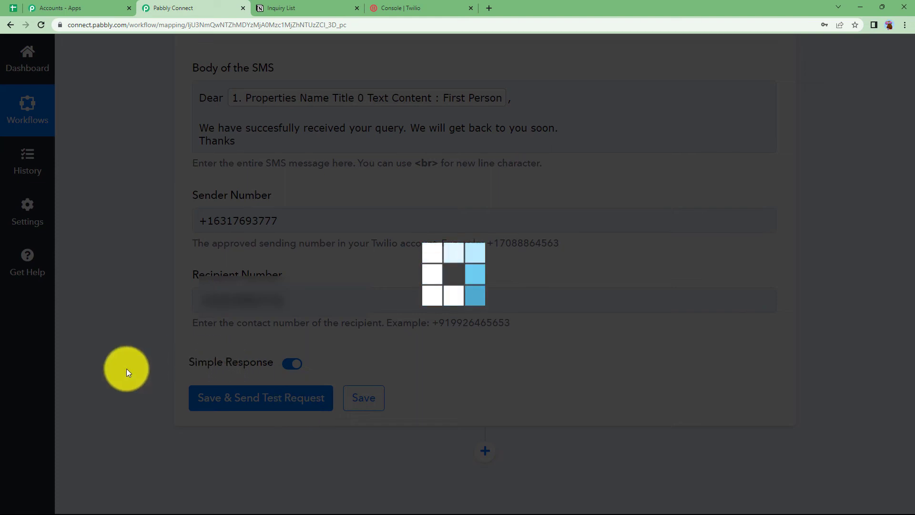
scroll(127, 393, "down", 7)
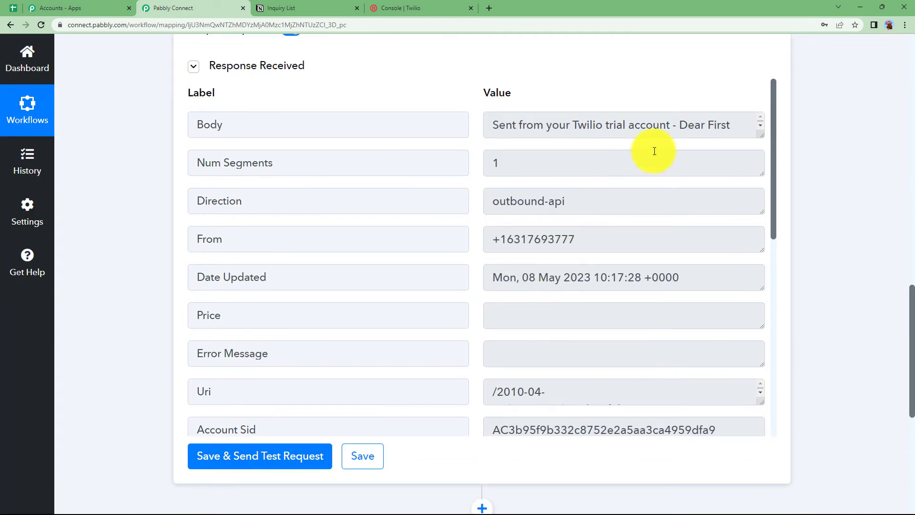
left_click_drag(757, 136, 782, 231)
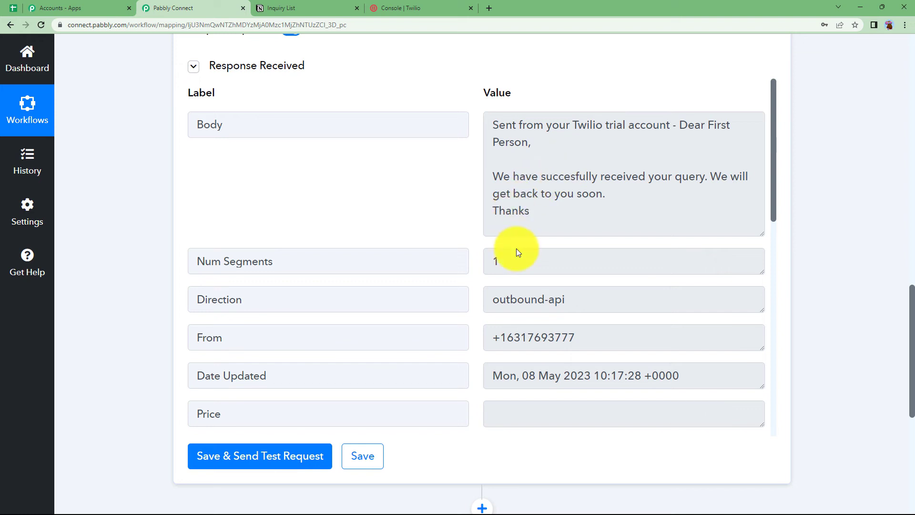
Bring up the Photos screenshot of the phone's message thread showing the SMS to First Person
key("alt+Tab")
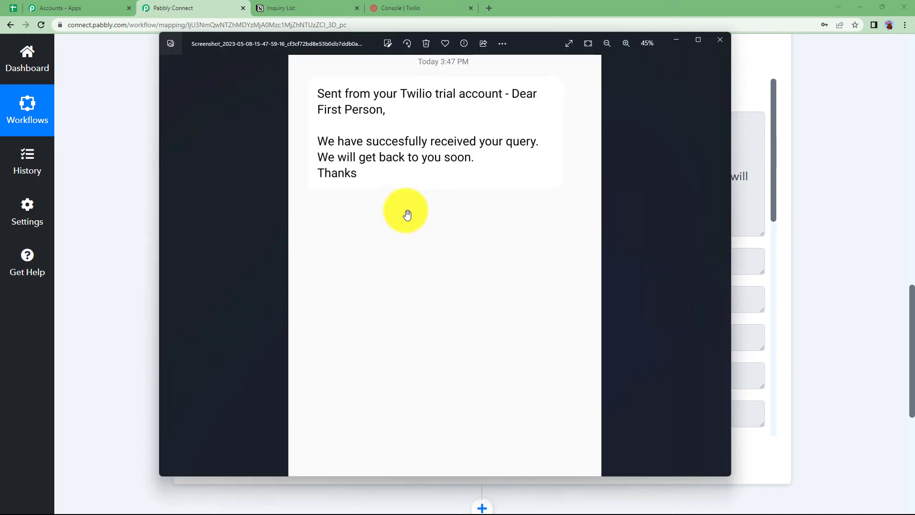
scroll(410, 333, "up", 1)
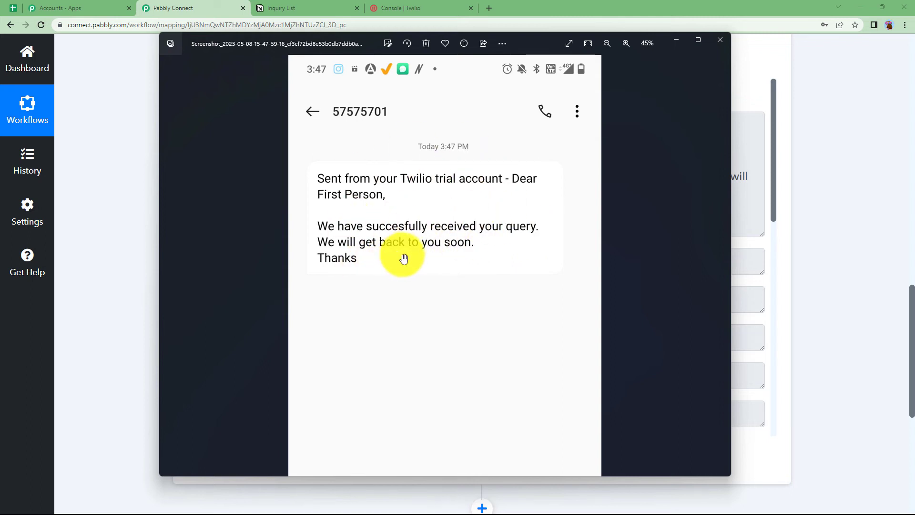
Close the screenshot and collapse the Twilio Send SMS action to show the whole workflow
left_click(146, 301)
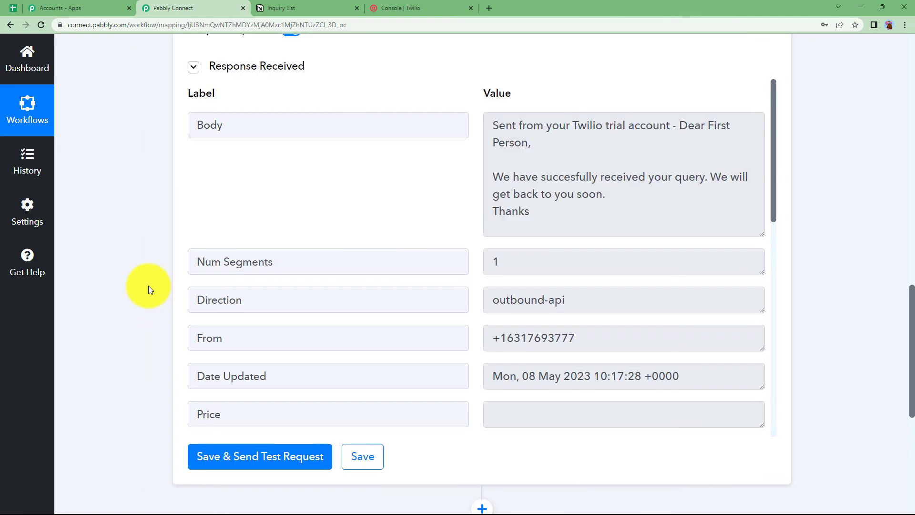
scroll(148, 285, "up", 10)
scroll(147, 285, "up", 3)
left_click(317, 185)
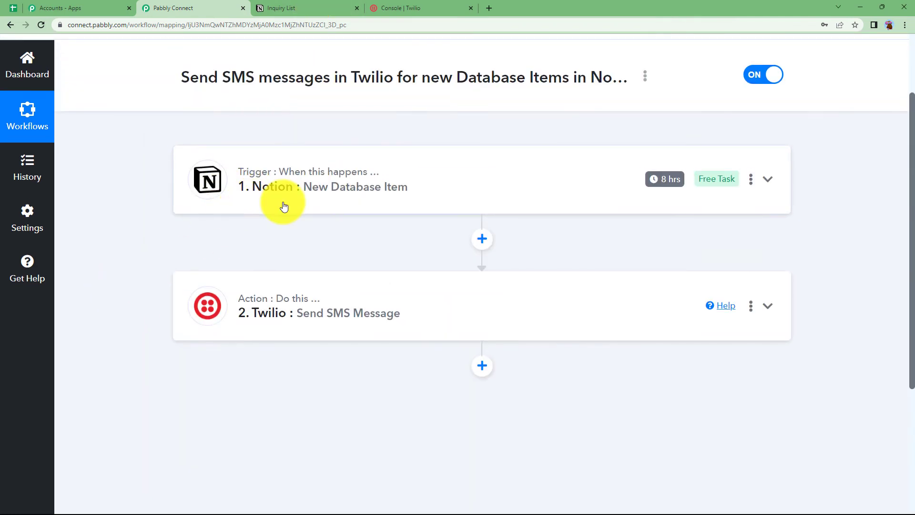
Compare the Notion Inquiry List with the workflow, ending back on the Pabbly workflow
left_click(286, 5)
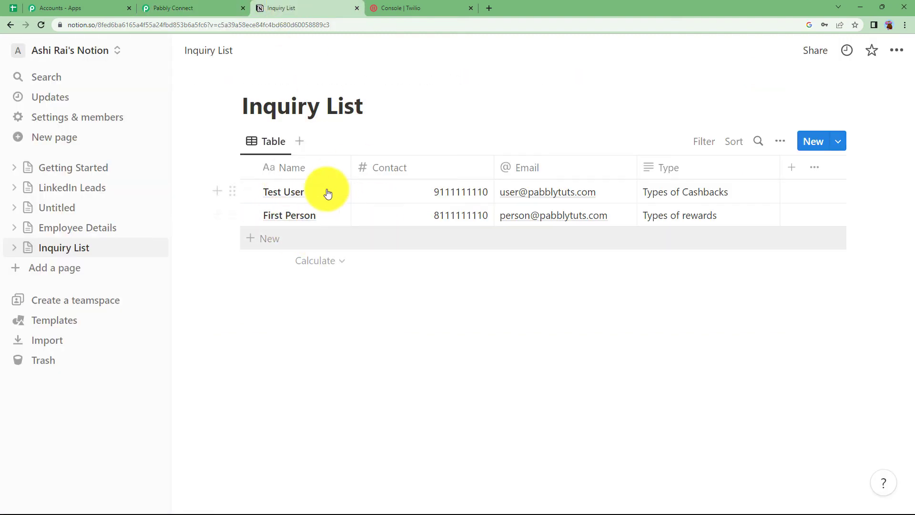
left_click(168, 6)
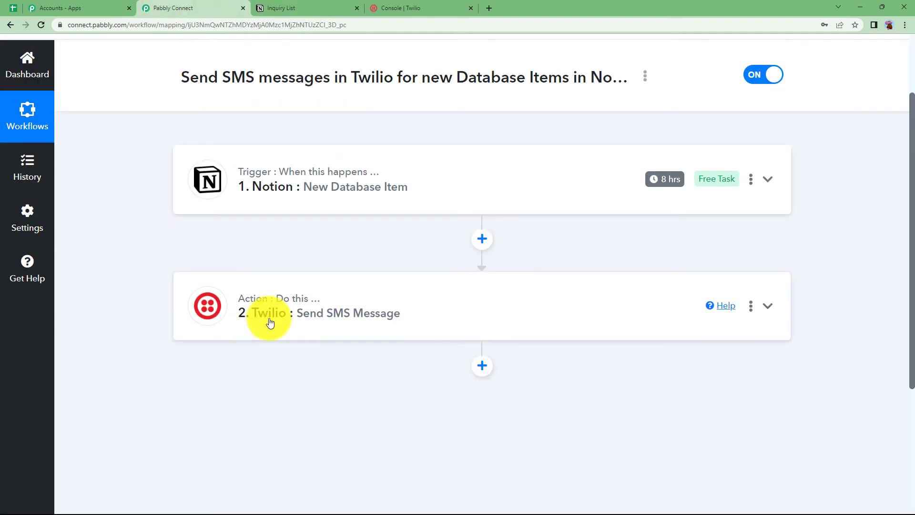
left_click(335, 7)
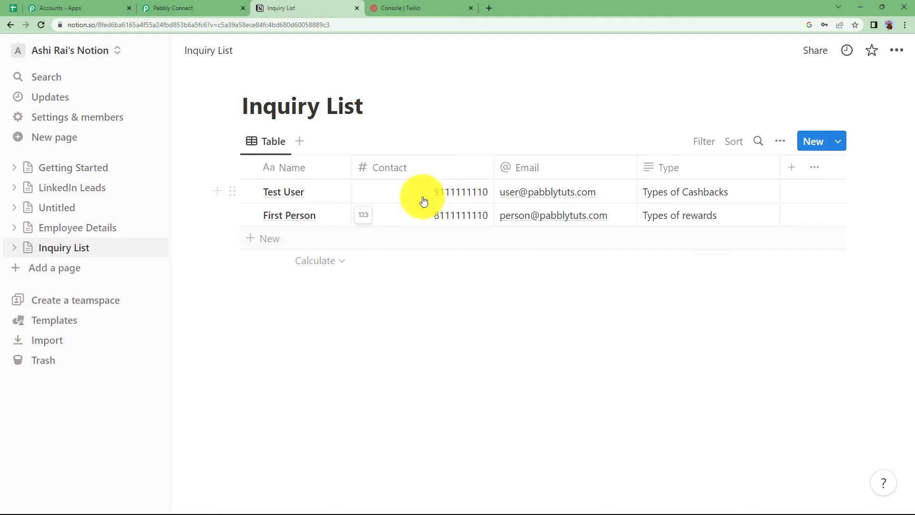
left_click(179, 7)
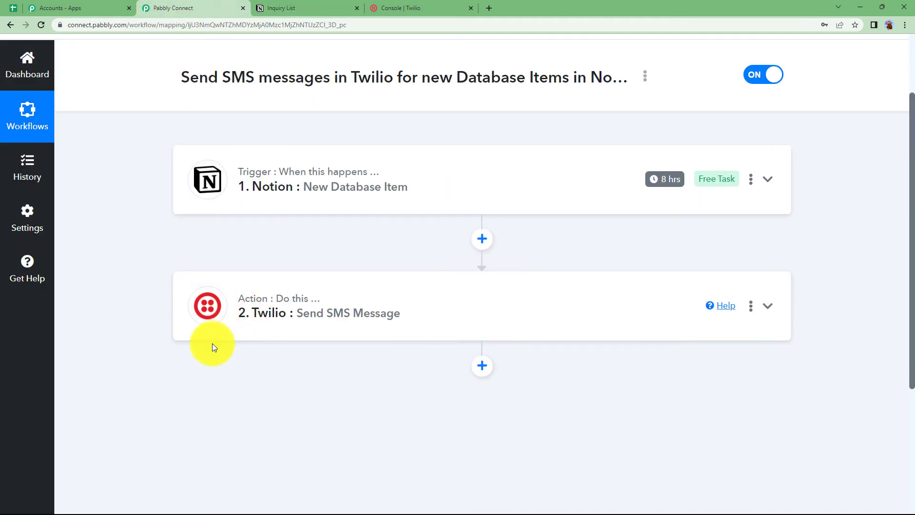